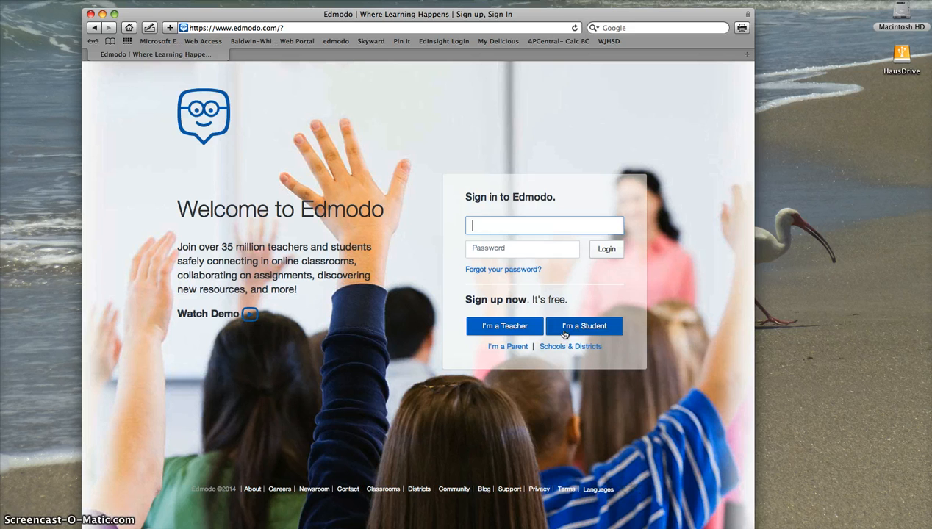
click(525, 335)
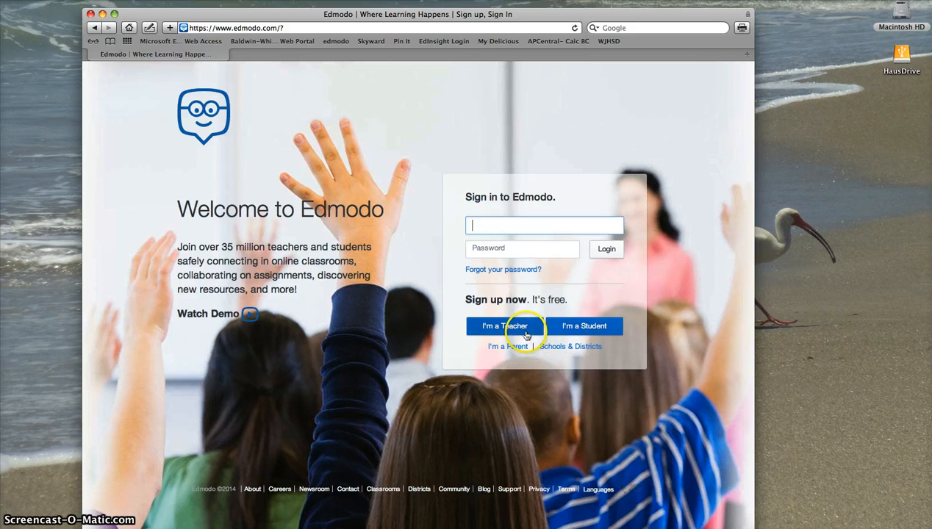
click(575, 328)
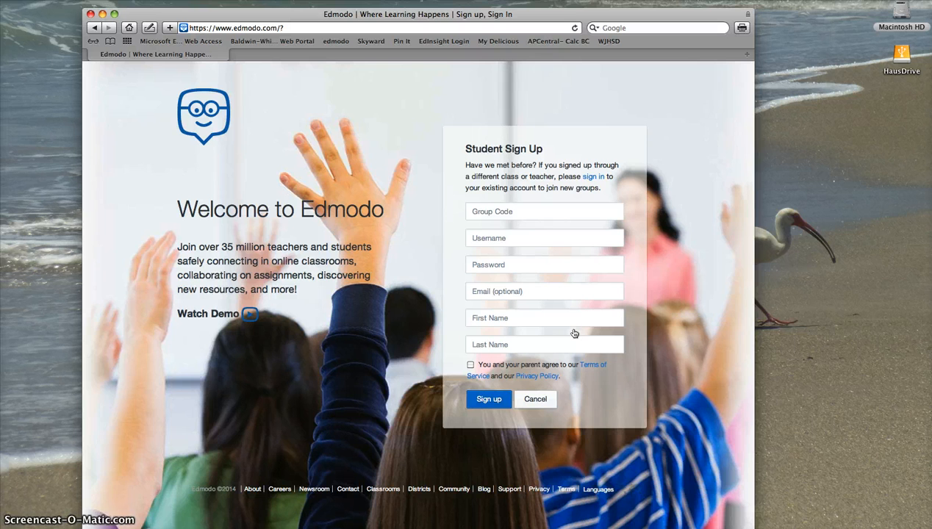
click(513, 211)
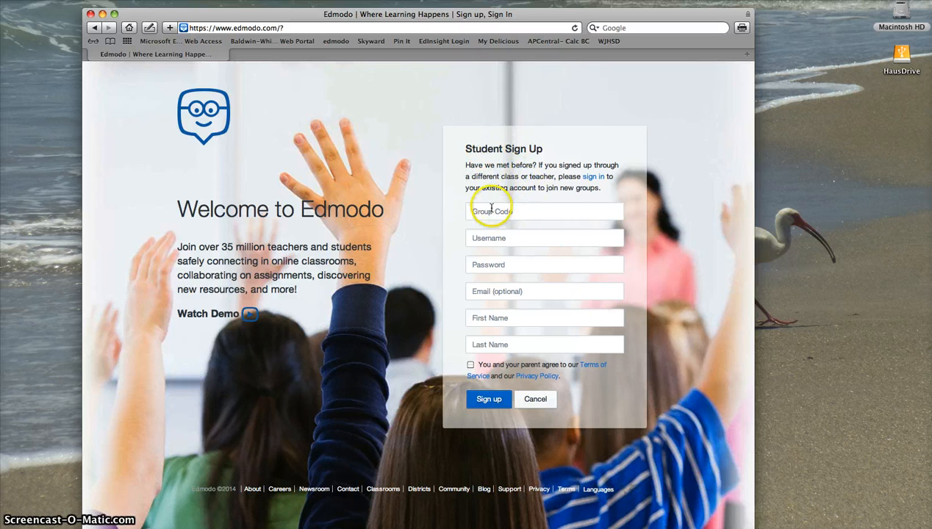
click(491, 211)
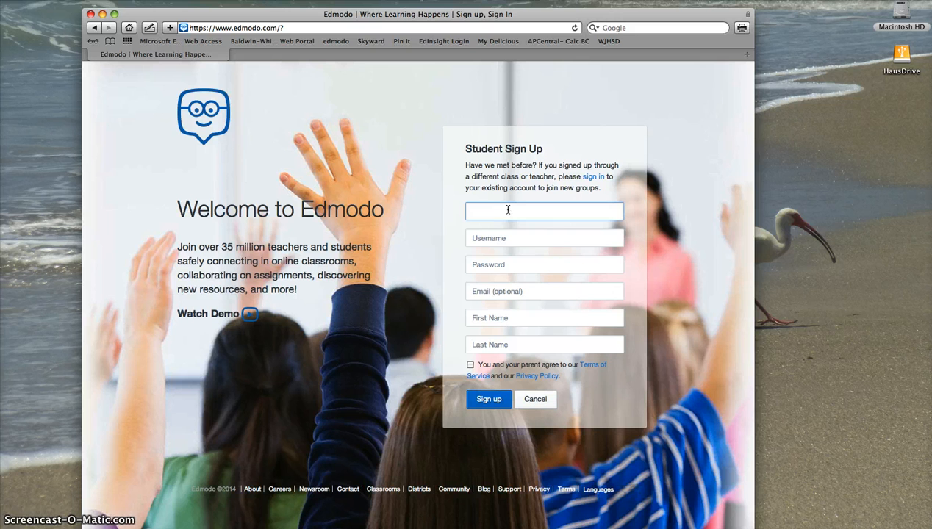
Enter a username, which is already taken, accept the terms, then abandon the sign-up
click(491, 210)
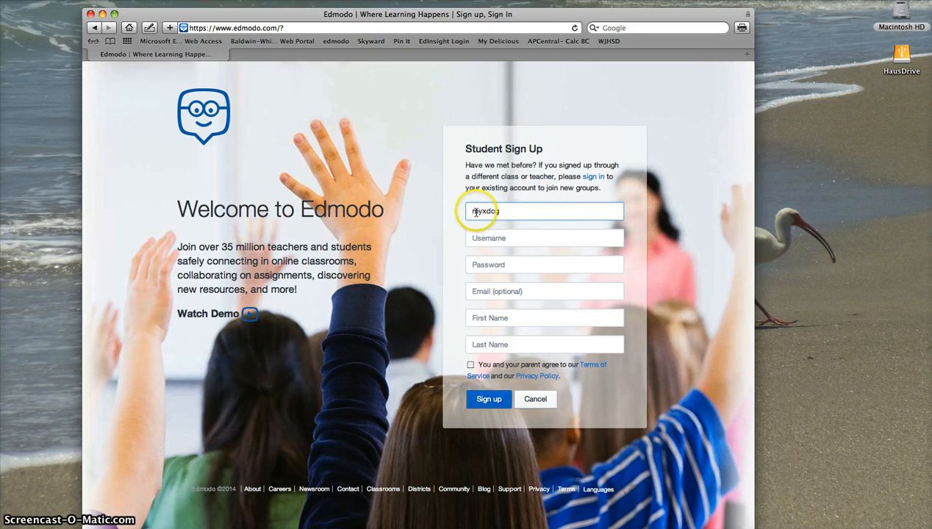
click(504, 238)
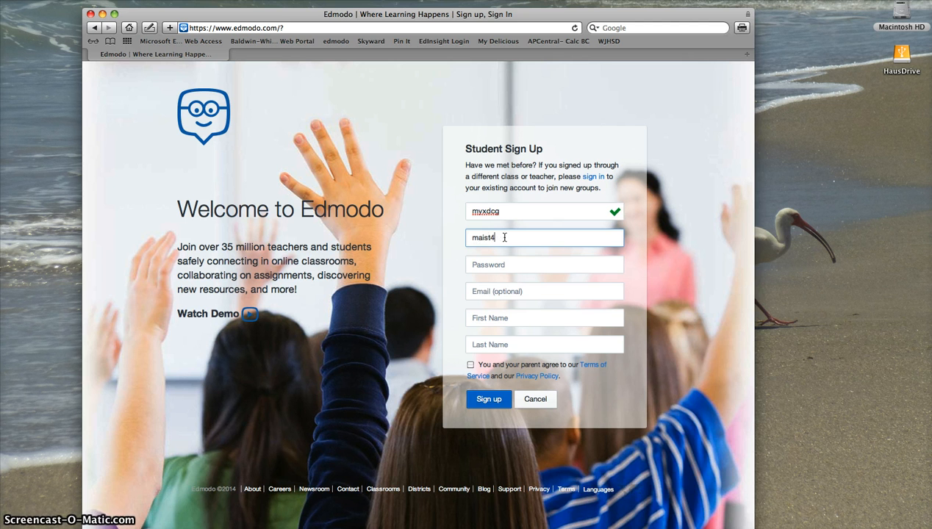
click(478, 263)
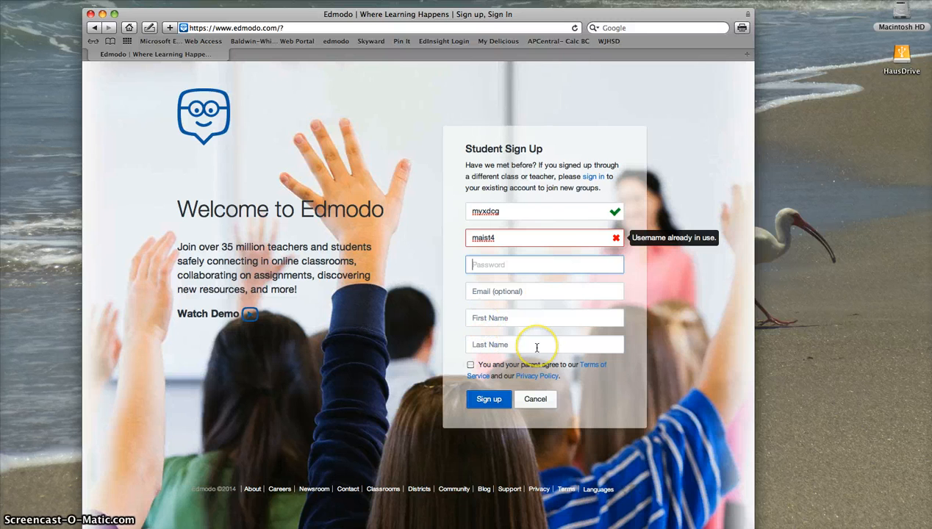
click(471, 365)
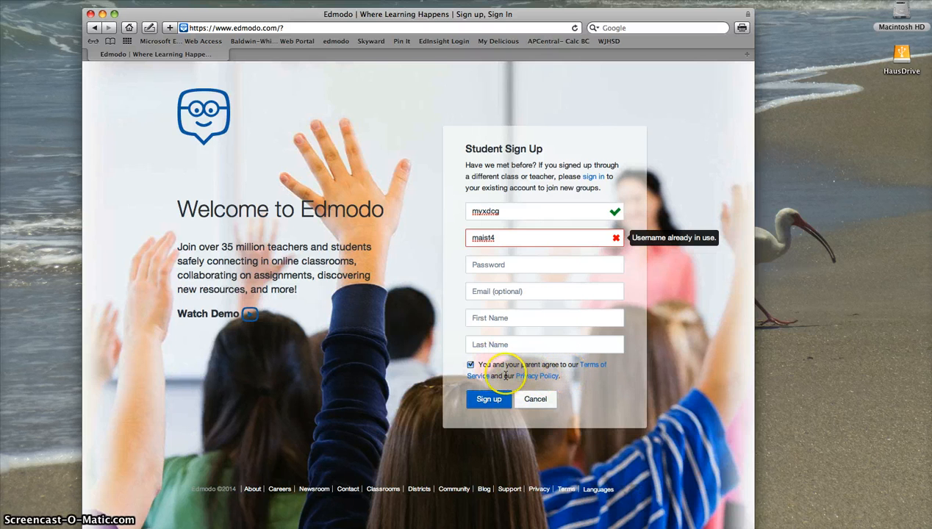
click(537, 402)
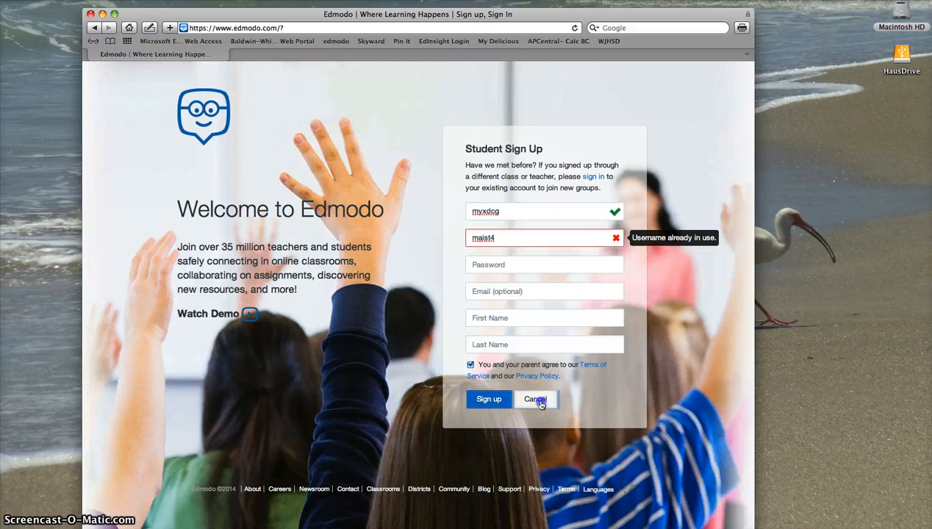
Log in with the existing student account's username and password to reach the Home feed
click(502, 223)
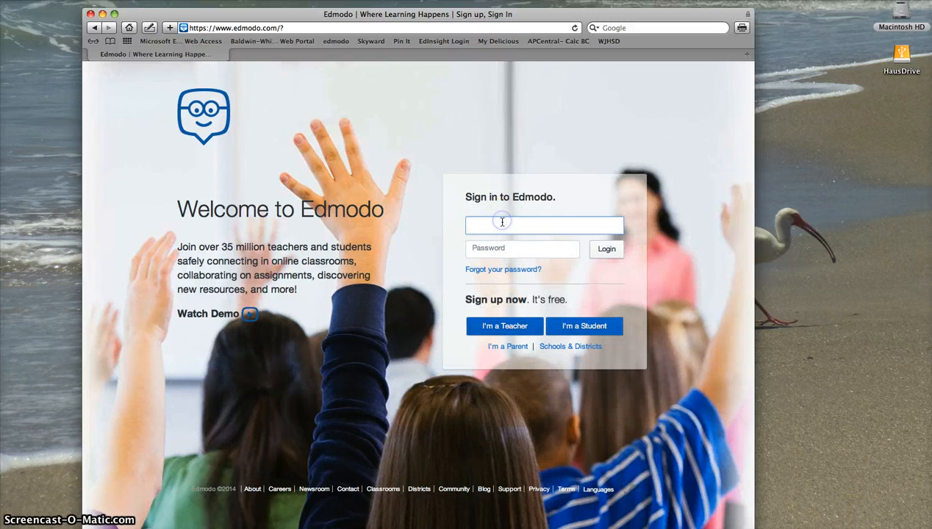
text(maist4)
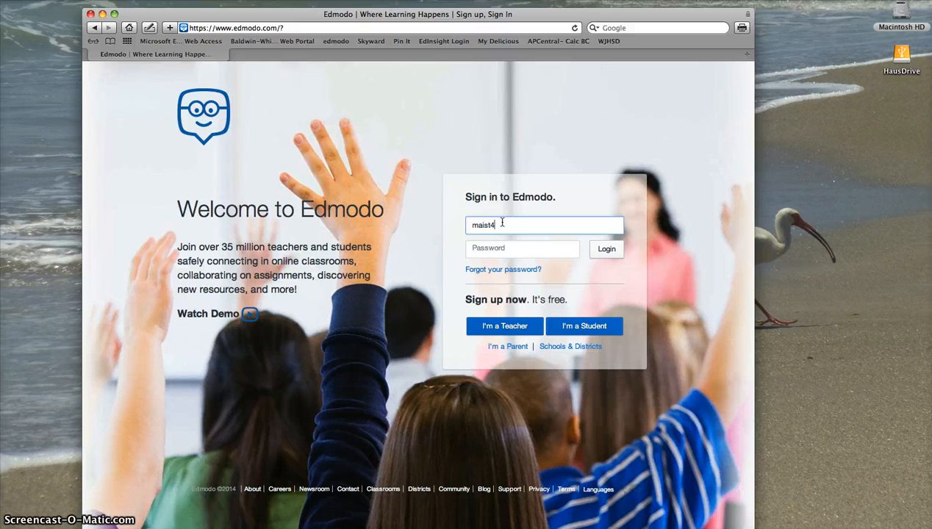
key(Tab)
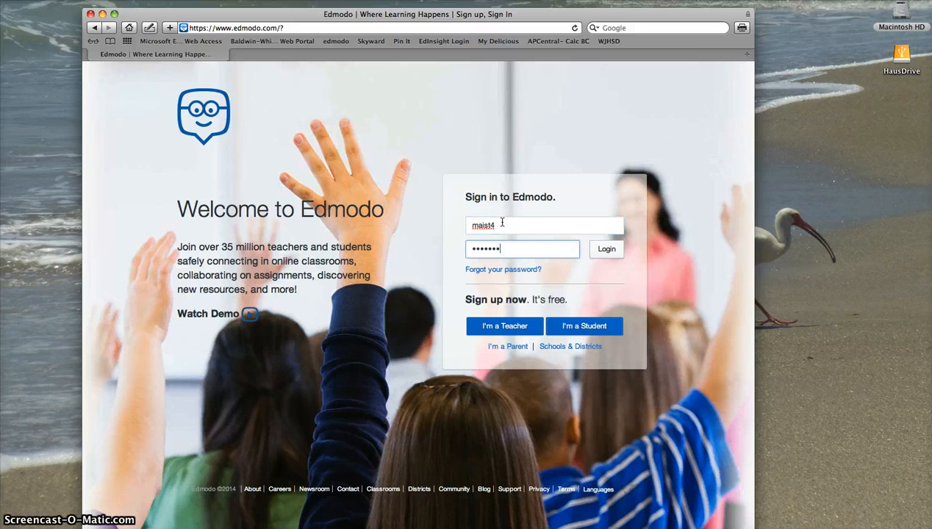
key(Return)
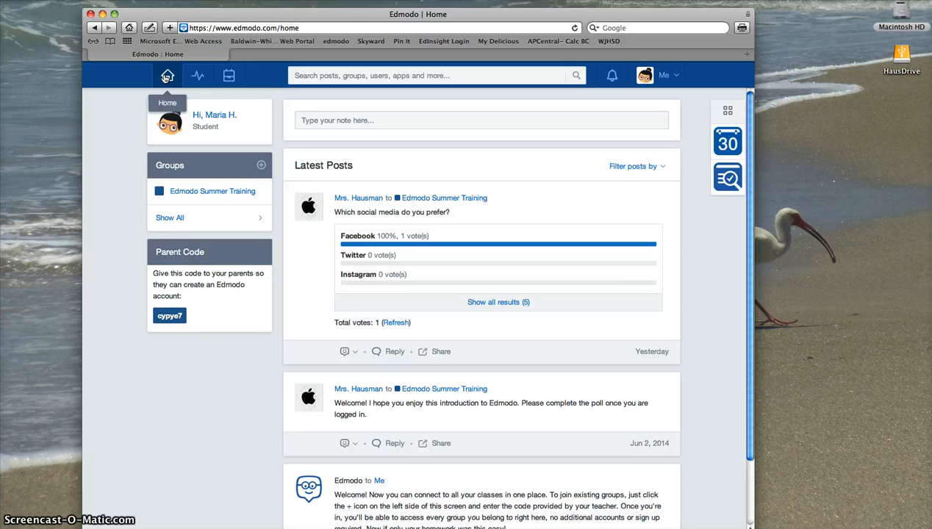
Glance at the groups Progress list, then open the empty Backpack library
click(202, 81)
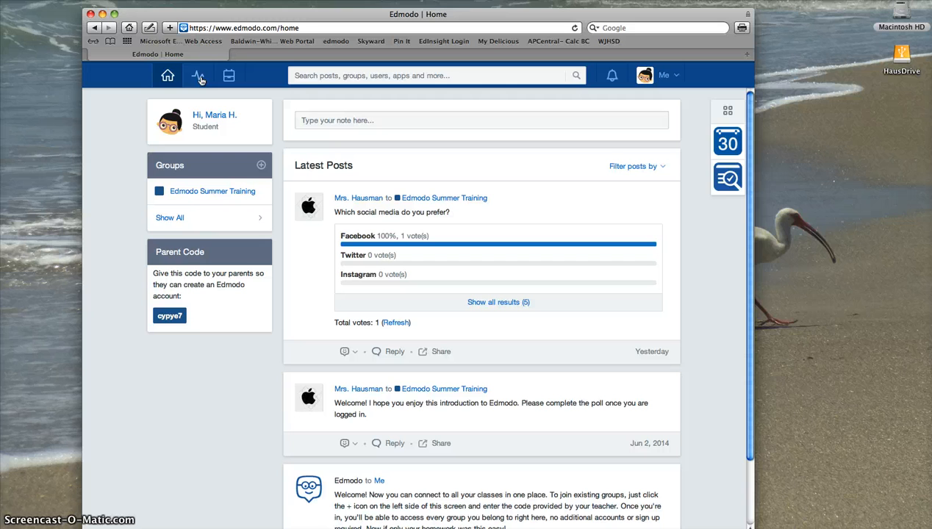
click(197, 78)
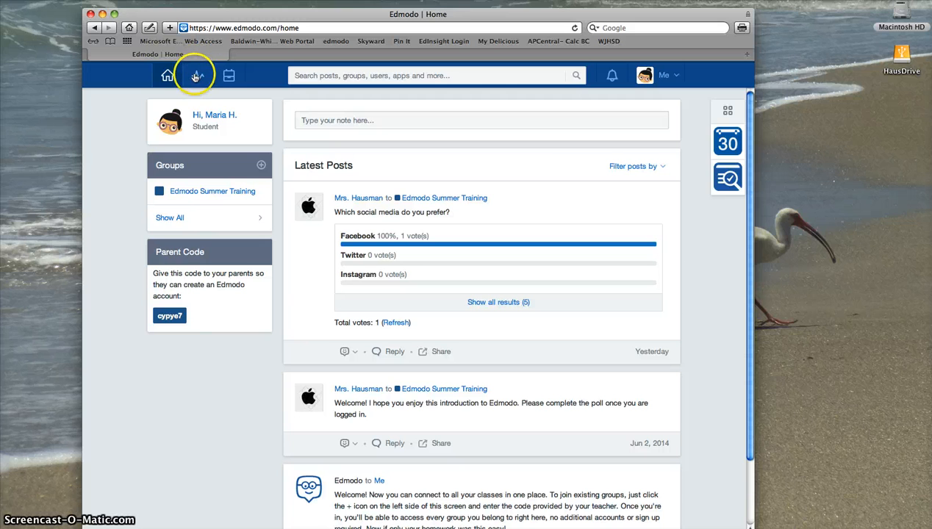
click(232, 80)
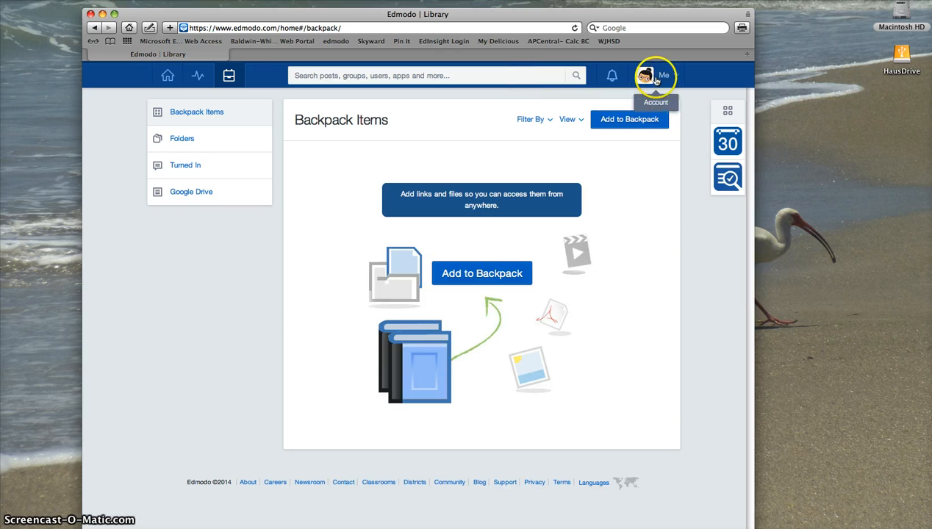
Check Notifications, then open Settings from the Me menu to see photo and personal info
click(615, 77)
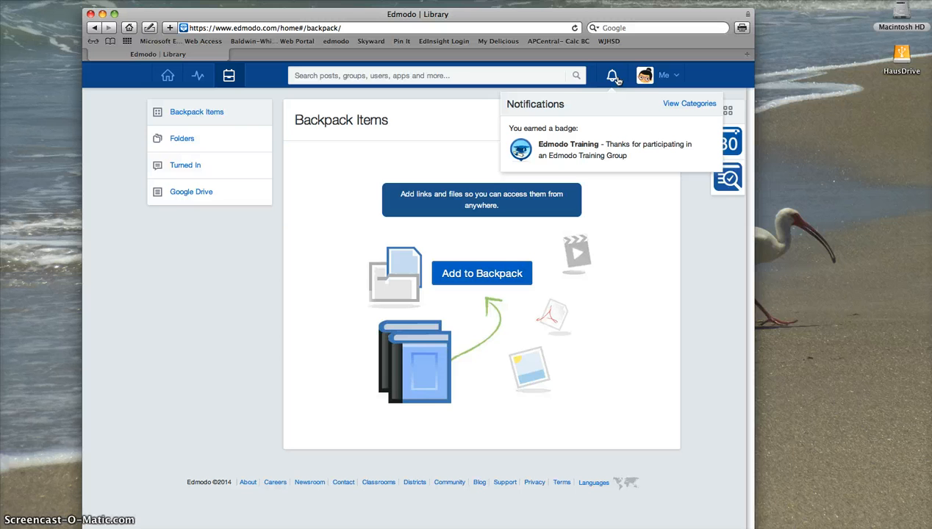
click(612, 77)
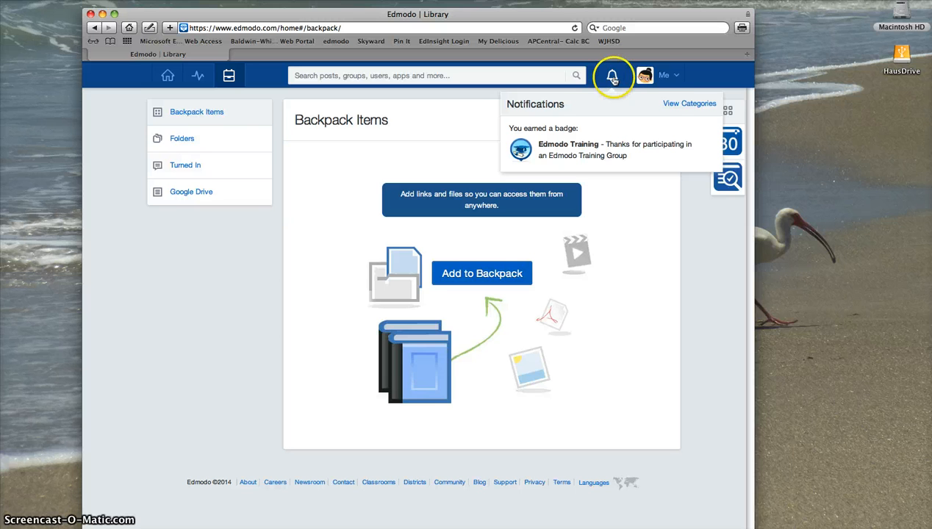
click(672, 76)
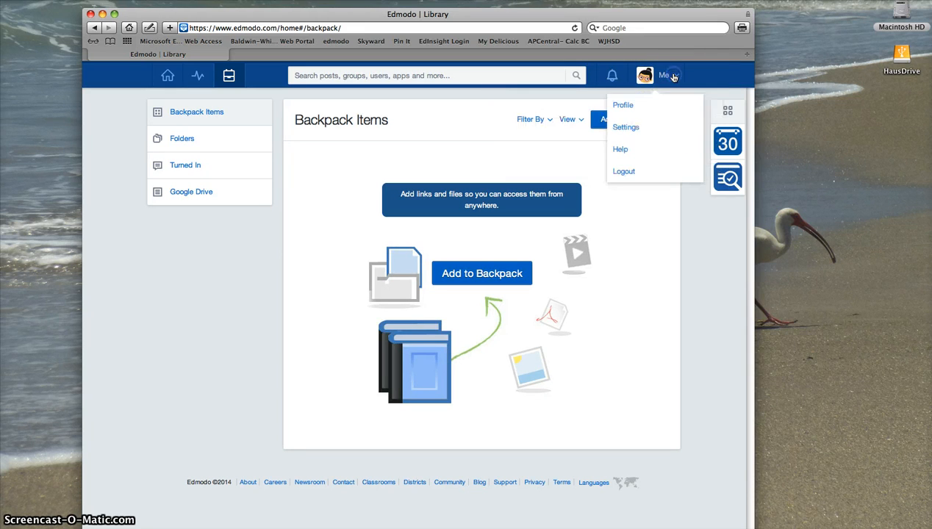
click(634, 128)
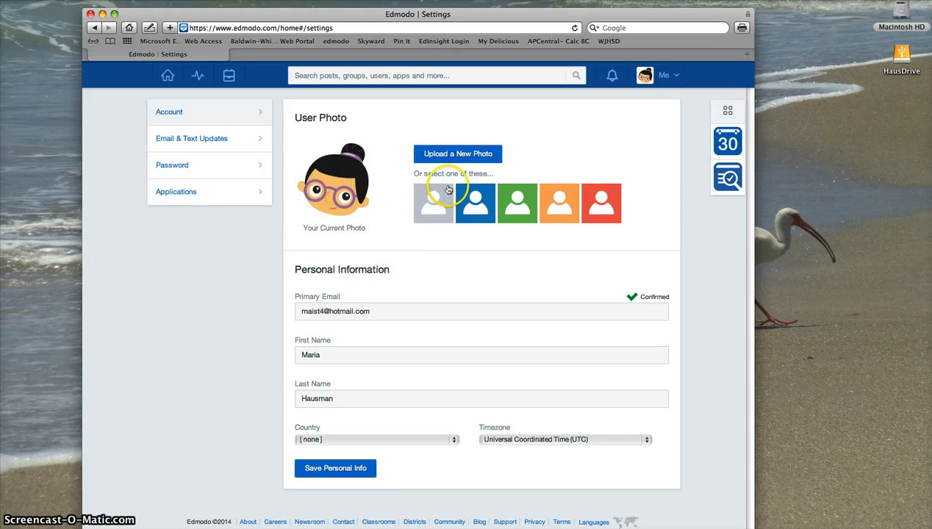
Review the Email & Text Updates preferences, then return to the Home feed
click(185, 145)
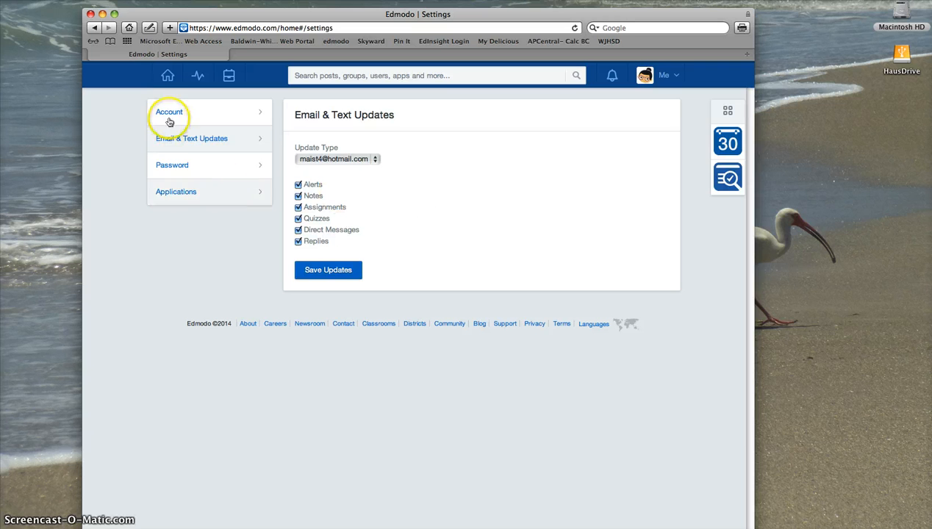
click(168, 76)
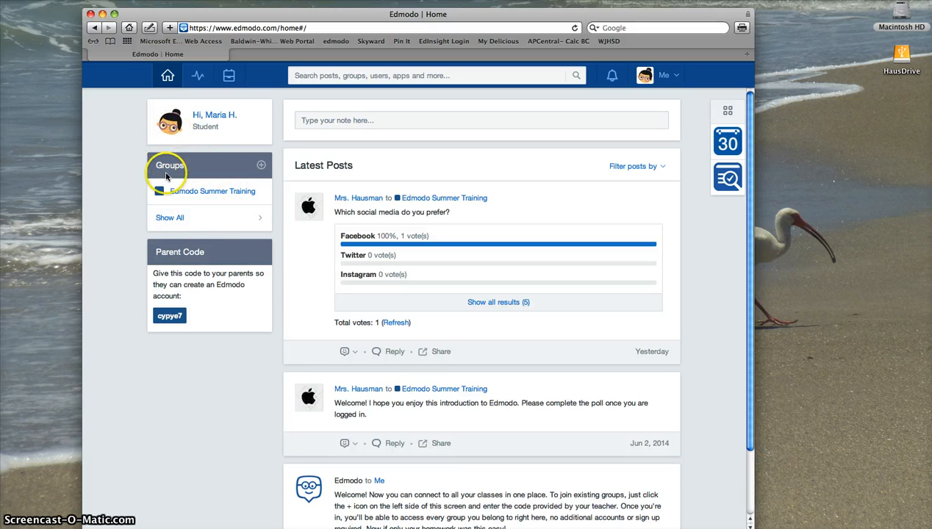
click(260, 167)
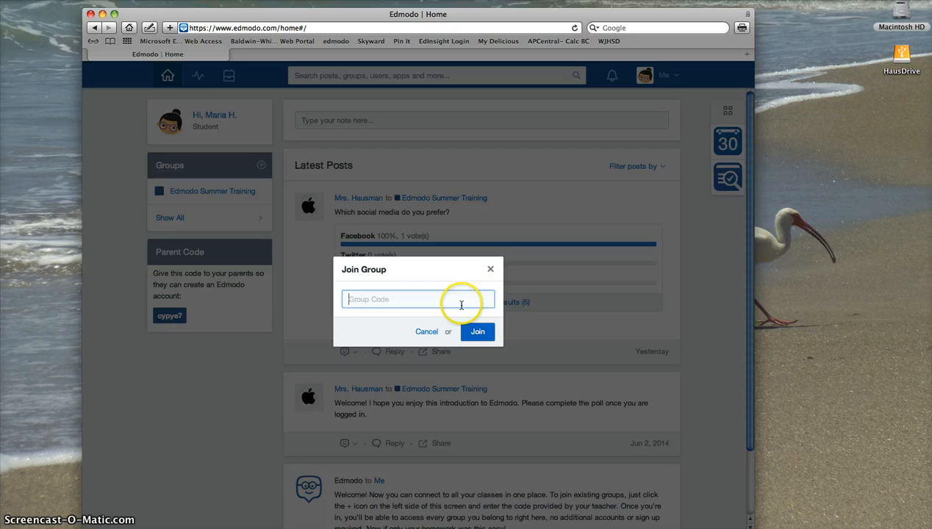
click(491, 270)
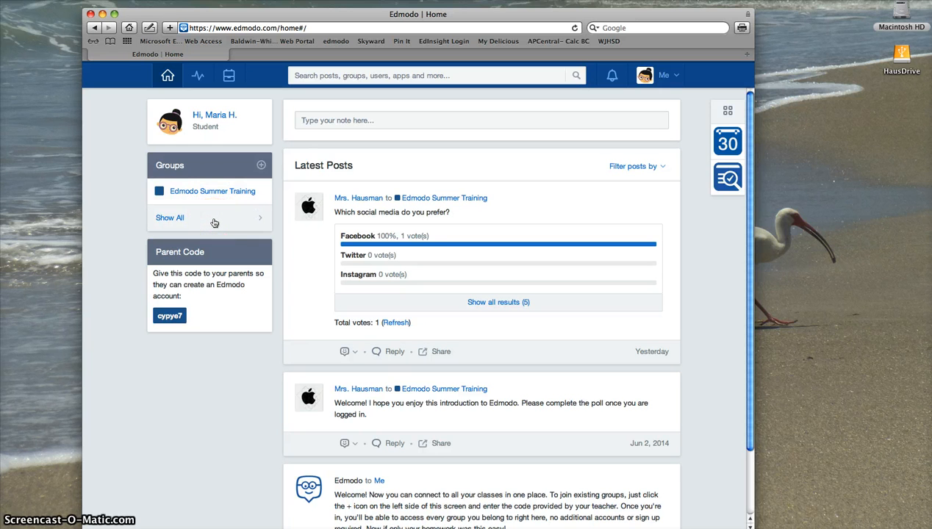
click(171, 218)
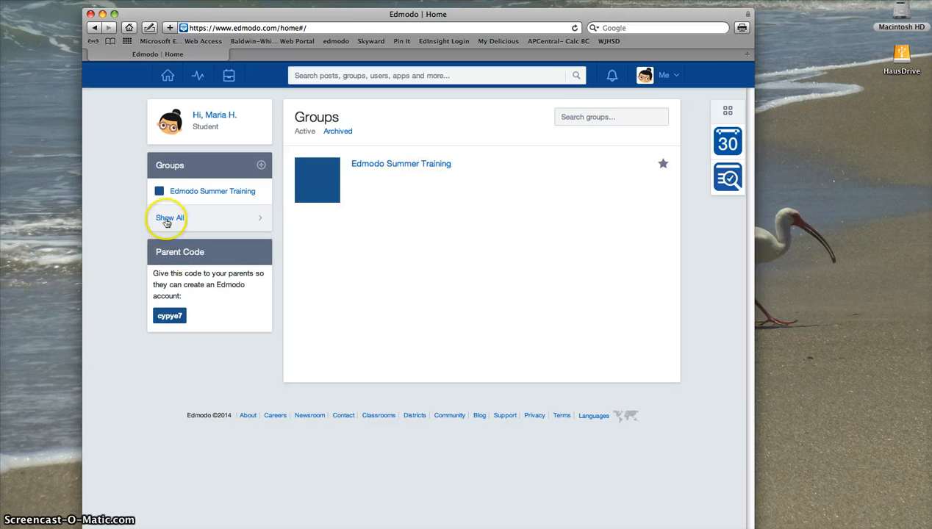
click(181, 196)
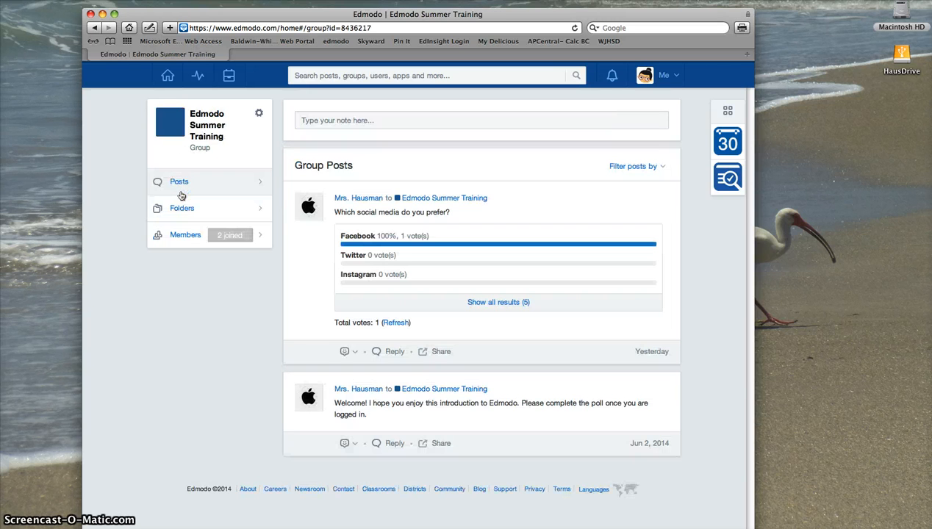
click(163, 78)
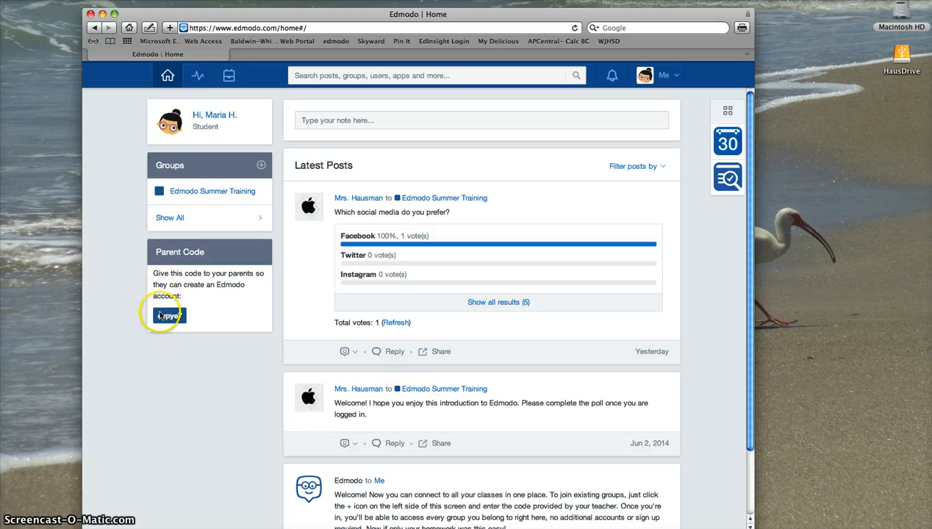
Select the parent code, then refresh the social media poll and show all five results
drag(156, 315, 178, 322)
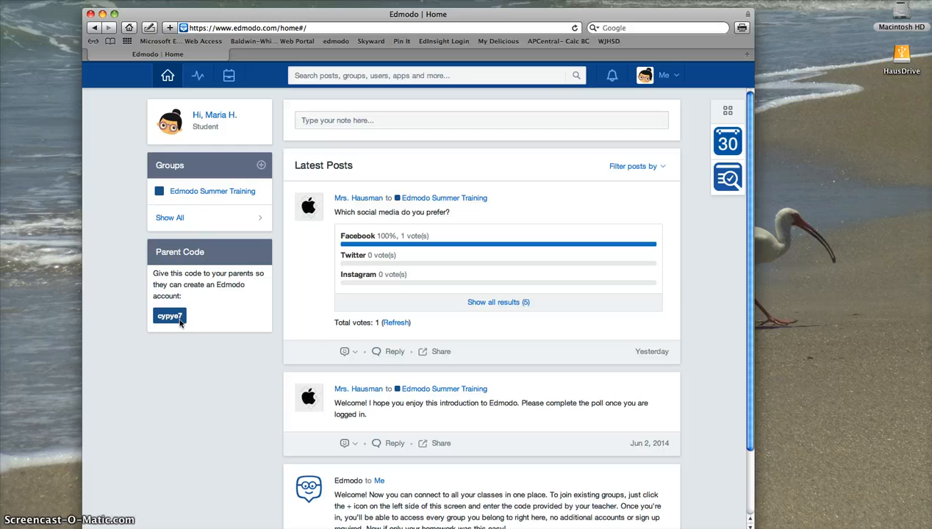
drag(178, 320, 157, 321)
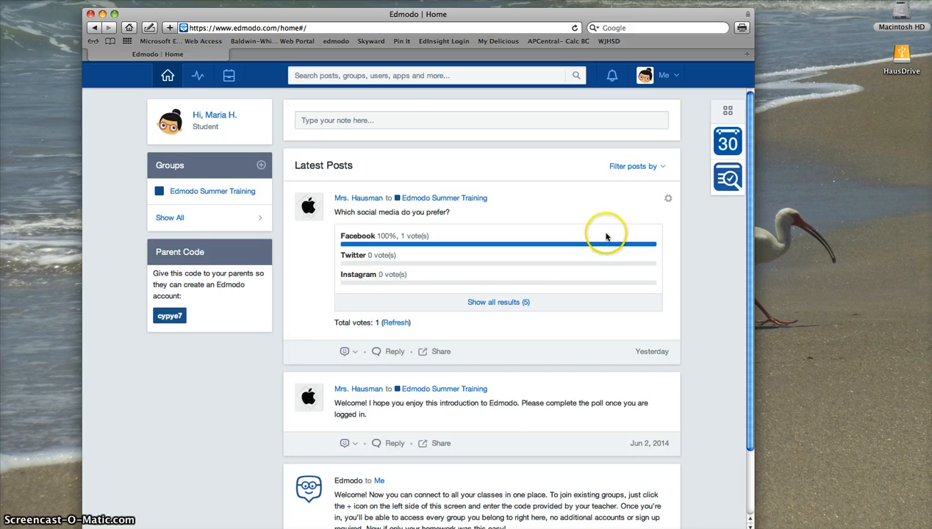
scroll(508, 408, down, 2)
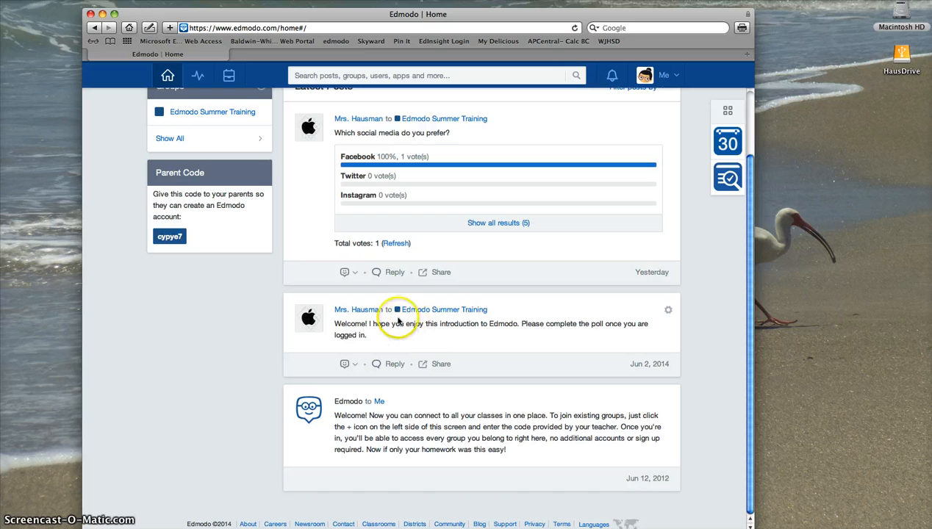
scroll(454, 368, up, 2)
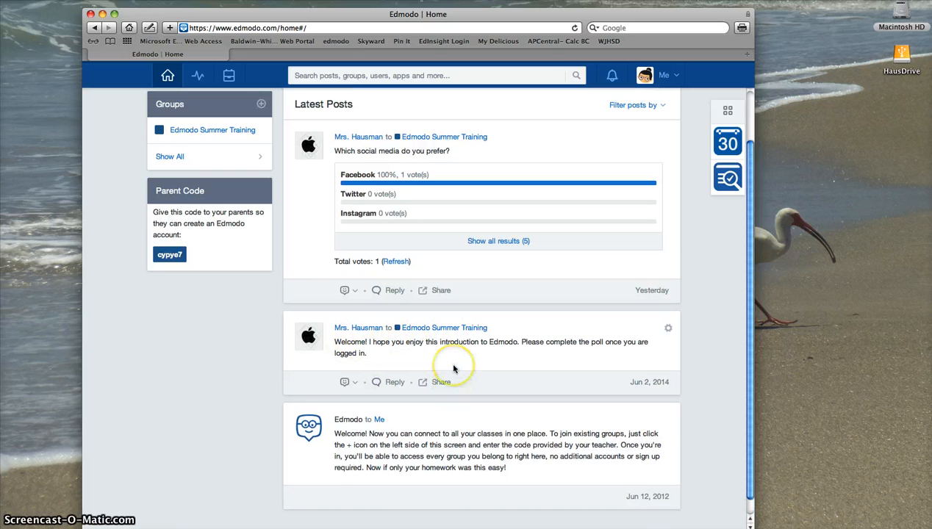
scroll(454, 369, up, 1)
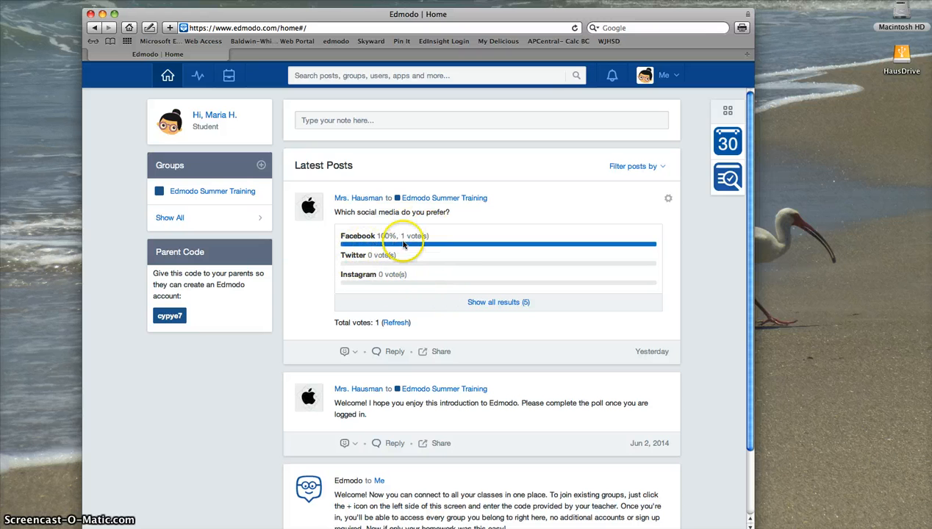
click(397, 325)
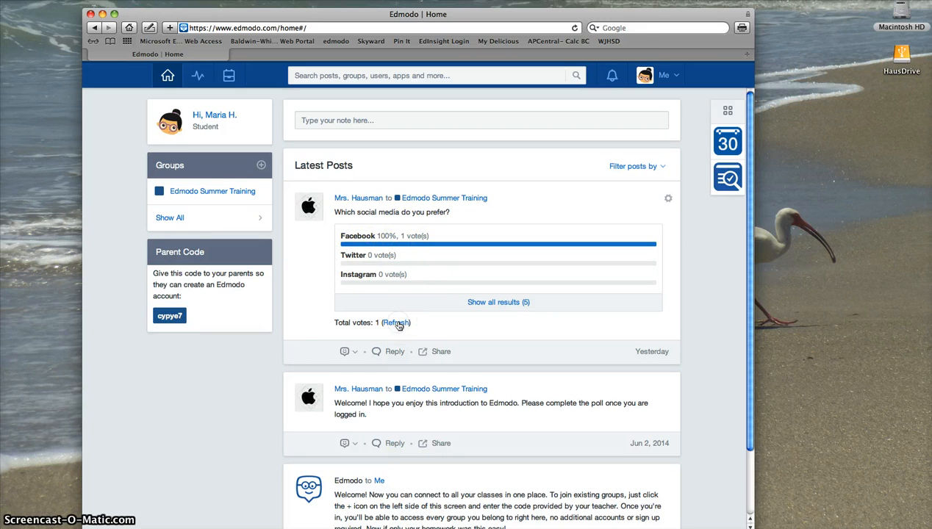
click(506, 303)
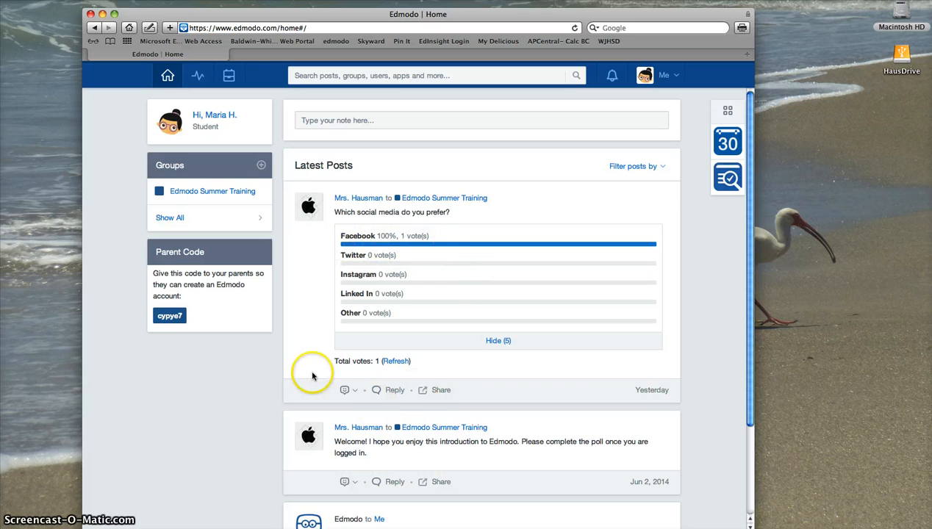
Write the note 'What was the answer to last night's homework?' to Edmodo Summer Training
click(349, 122)
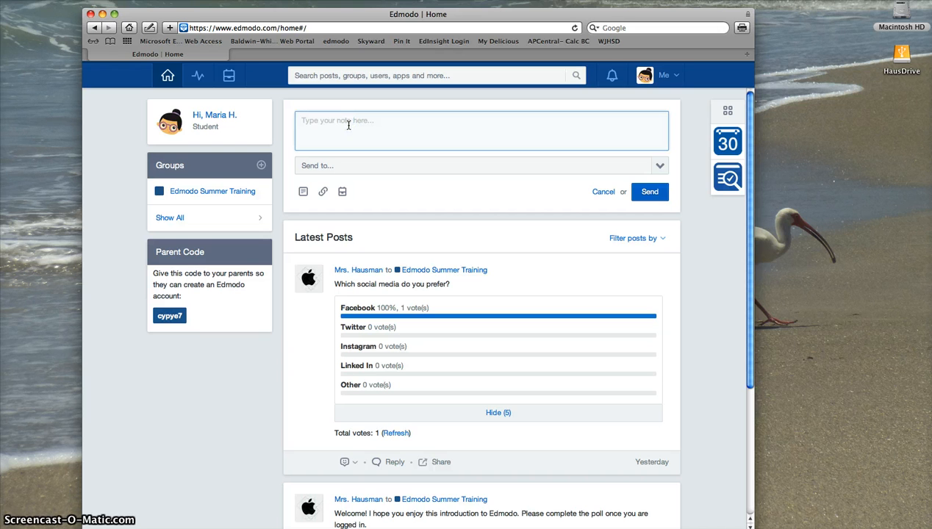
text(W)
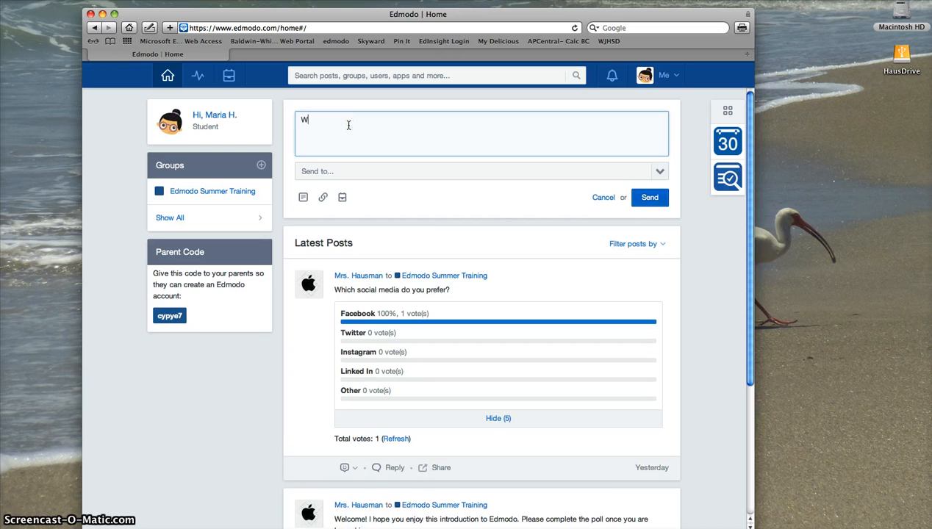
text(hat was the answer to last night's homework?)
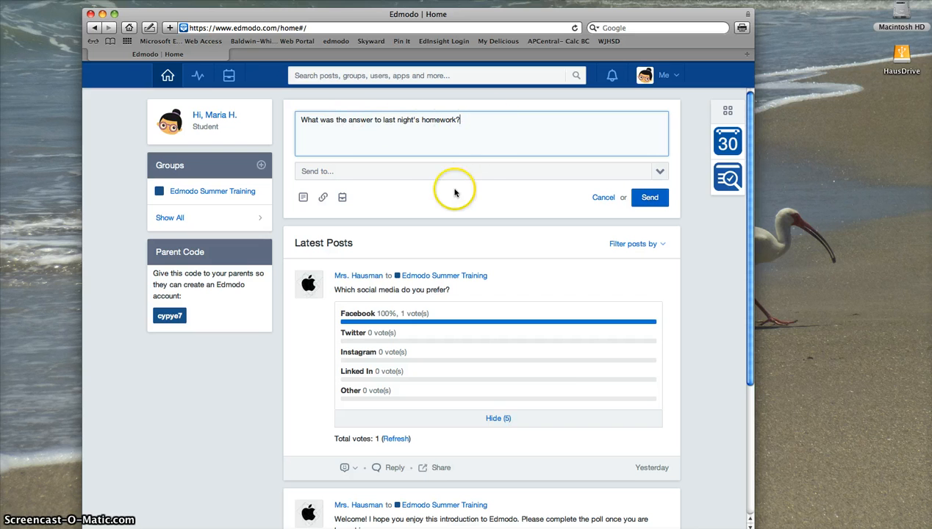
click(324, 174)
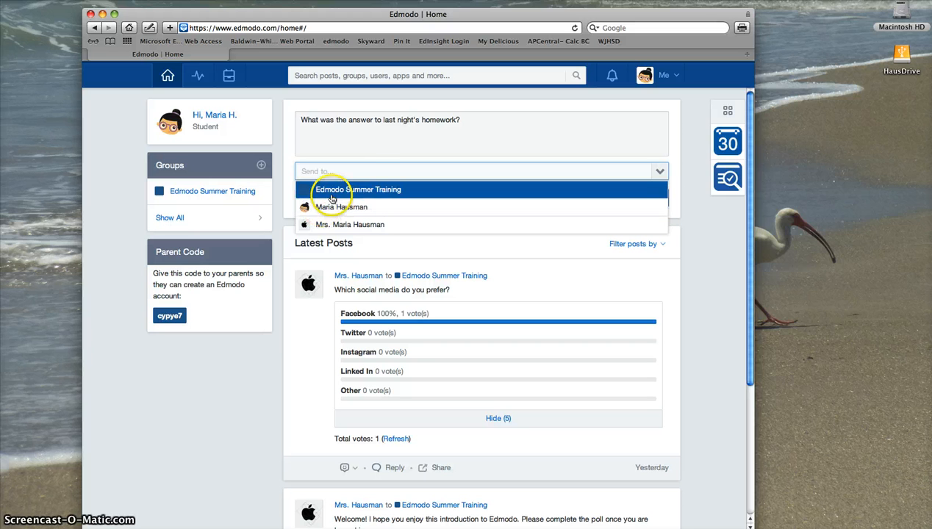
click(330, 194)
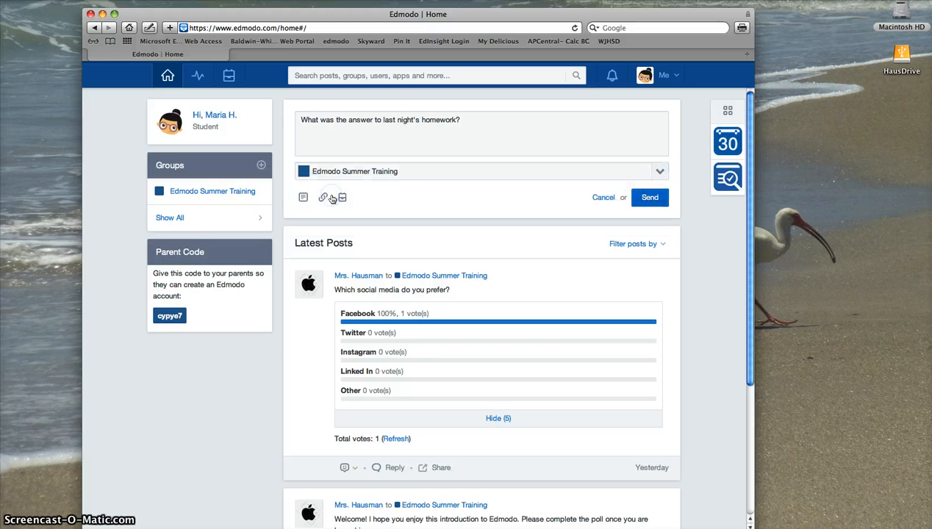
Switch the recipient to the teacher and back to Edmodo Summer Training, then attach a link
click(408, 173)
click(358, 228)
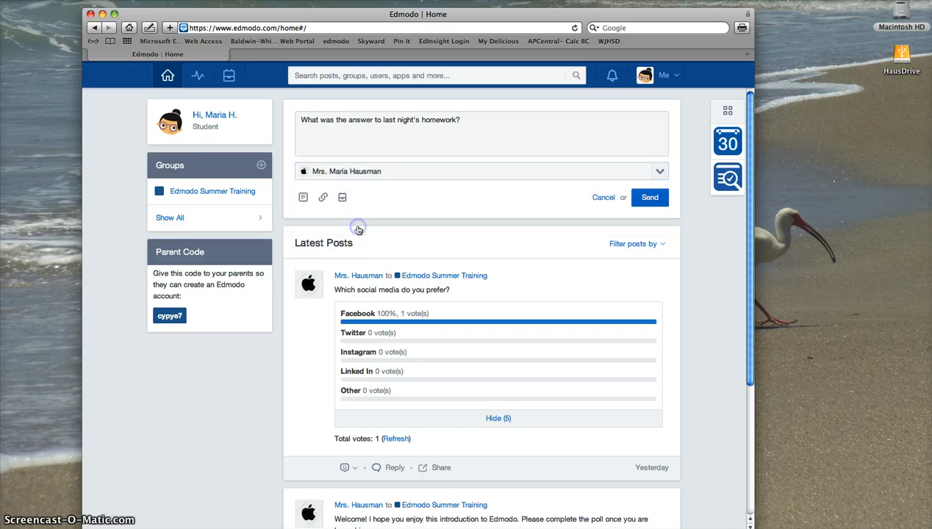
click(368, 172)
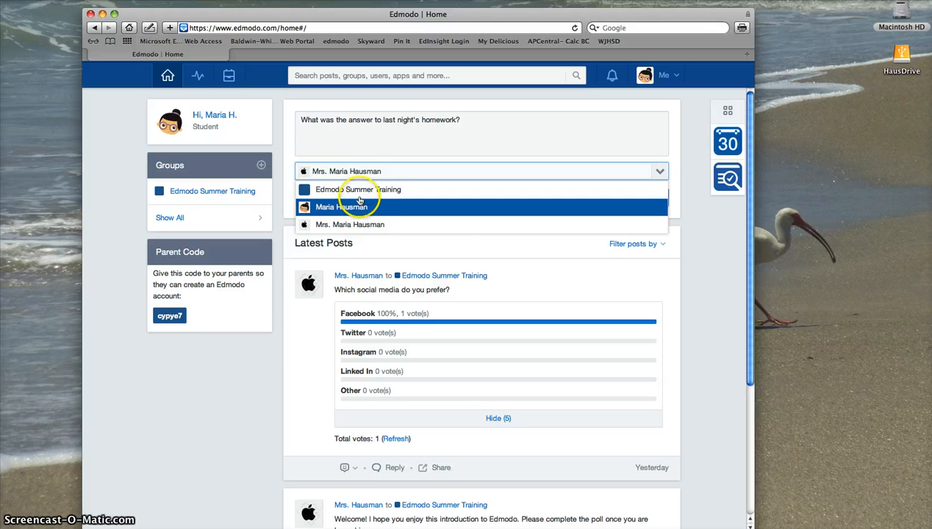
click(416, 190)
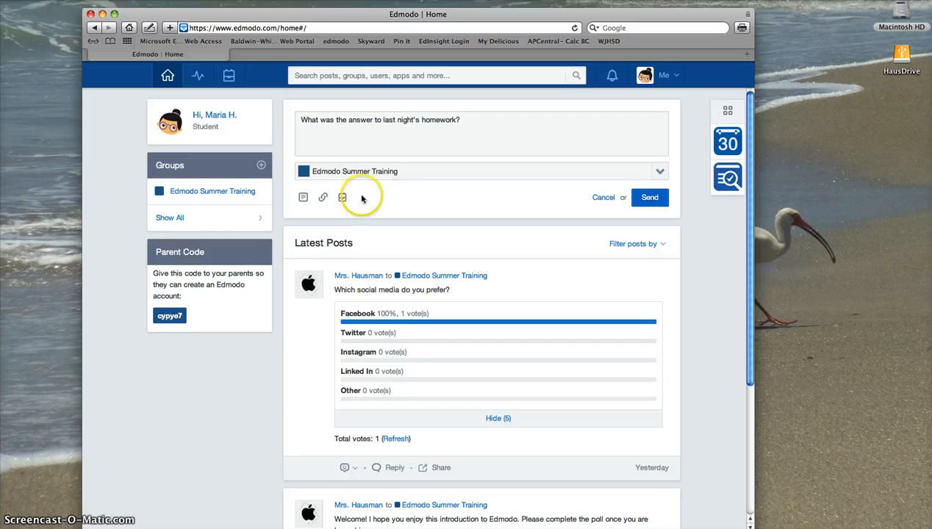
click(322, 197)
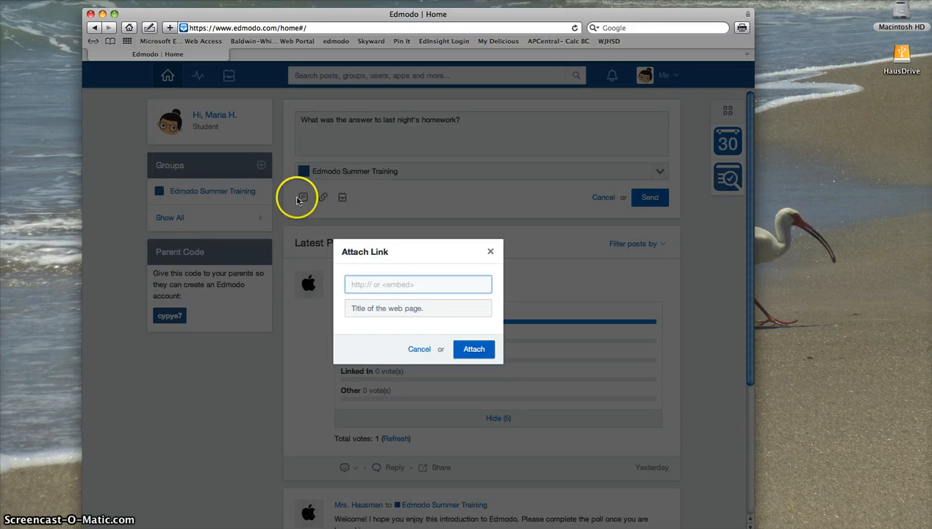
Dismiss the Attach Link dialog, then open and close the Add from Backpack window
click(491, 251)
click(343, 198)
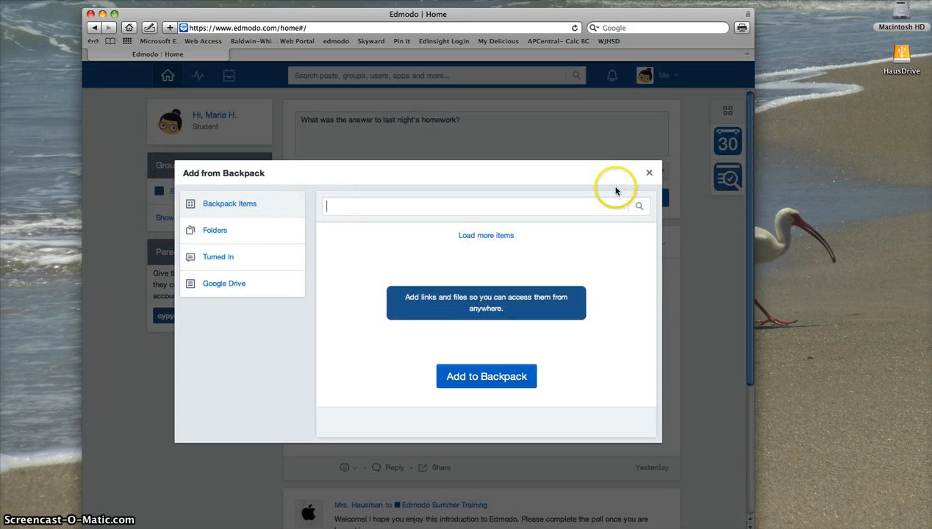
click(651, 176)
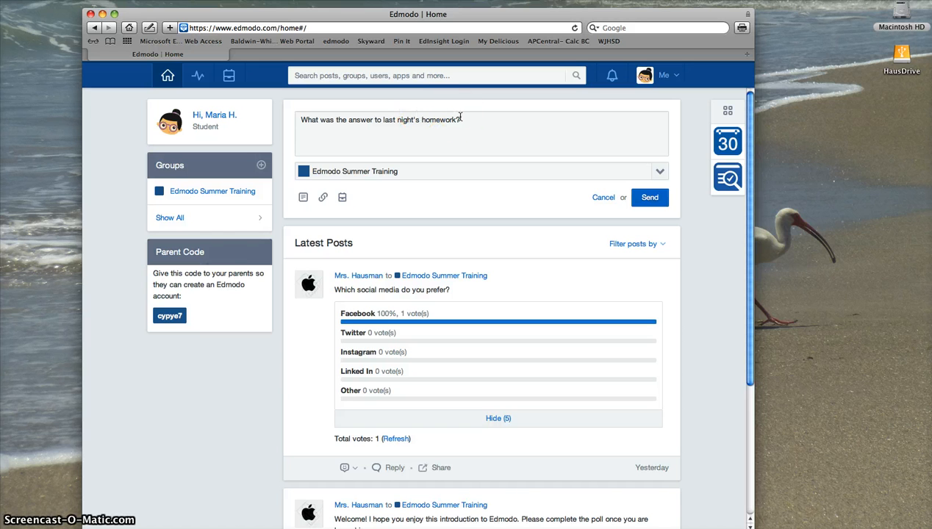
Open the Summer Training group's Folders, enter Edmodo Resources, and browse its documents and quick guides
click(192, 193)
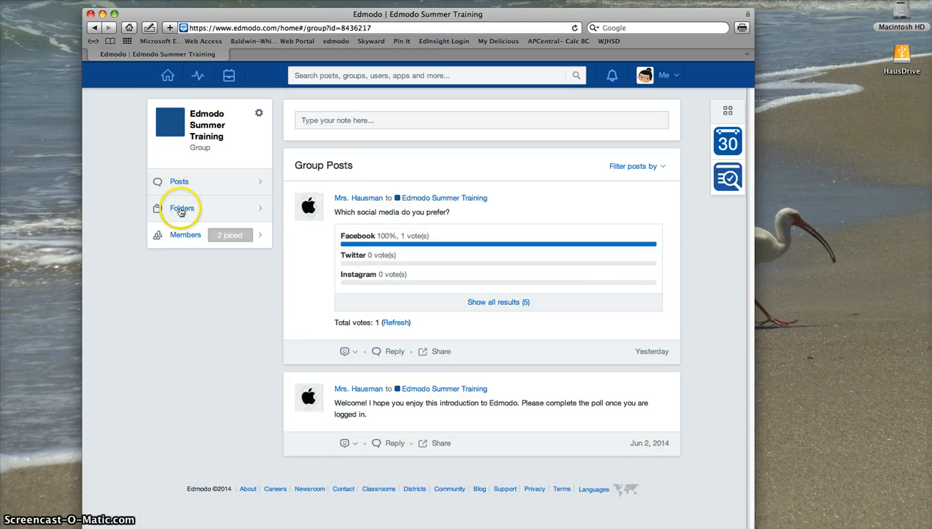
click(182, 209)
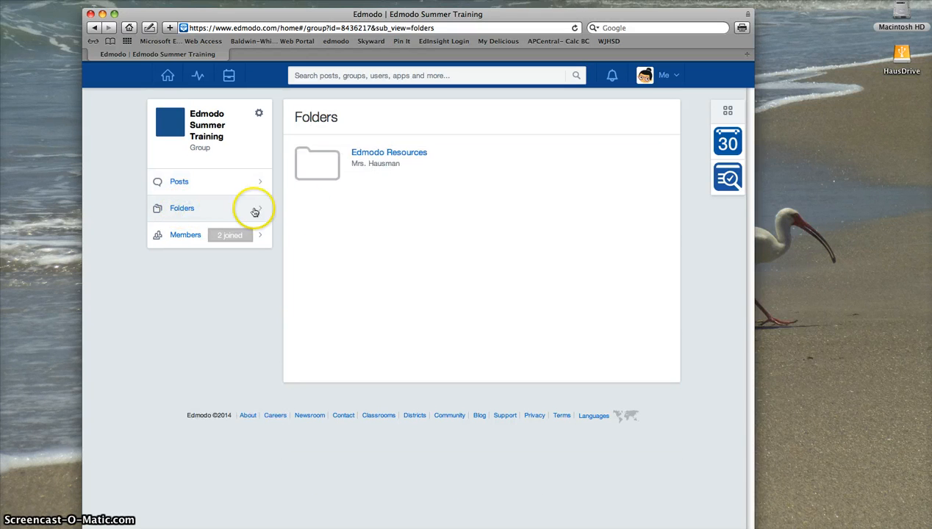
click(372, 154)
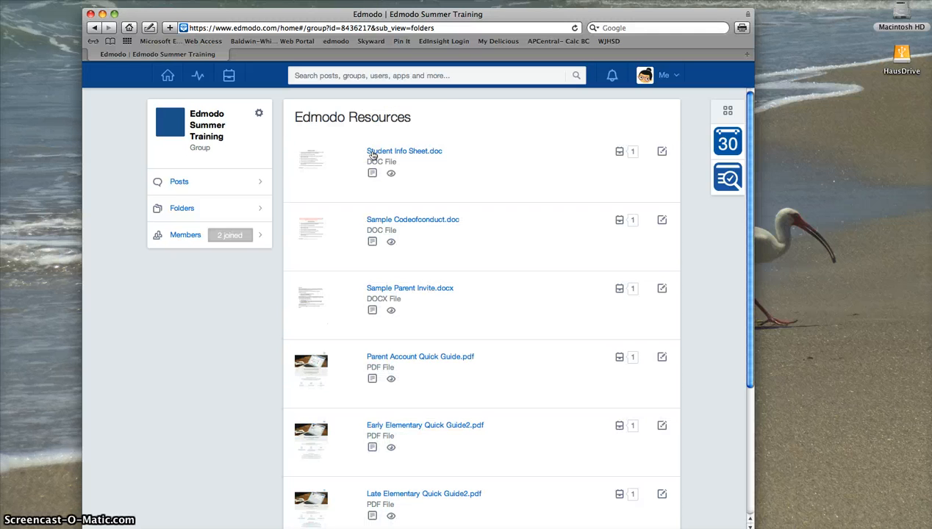
scroll(373, 156, down, 4)
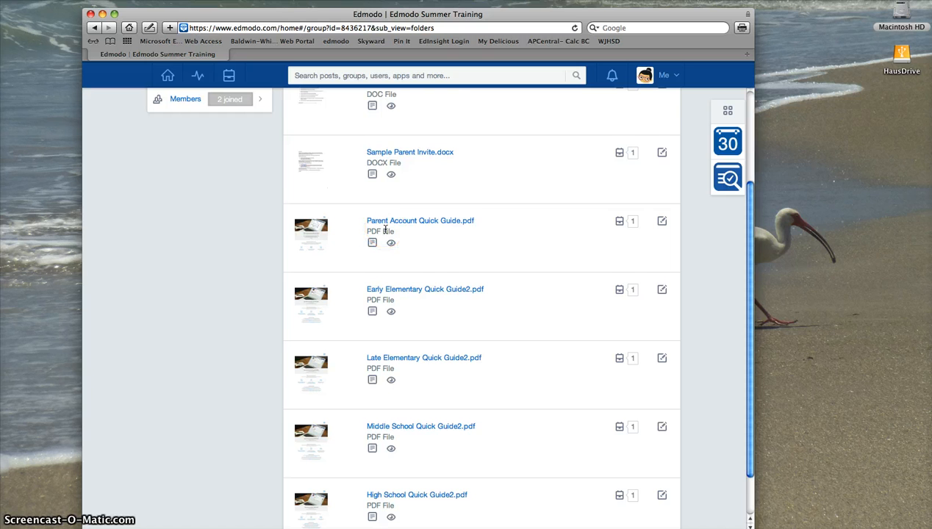
scroll(385, 230, up, 1)
scroll(385, 230, up, 5)
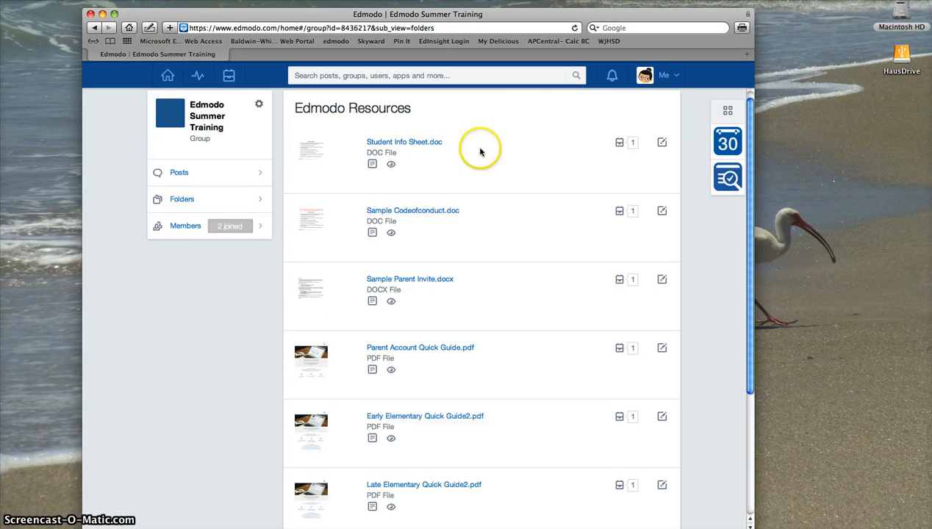
scroll(519, 186, down, 3)
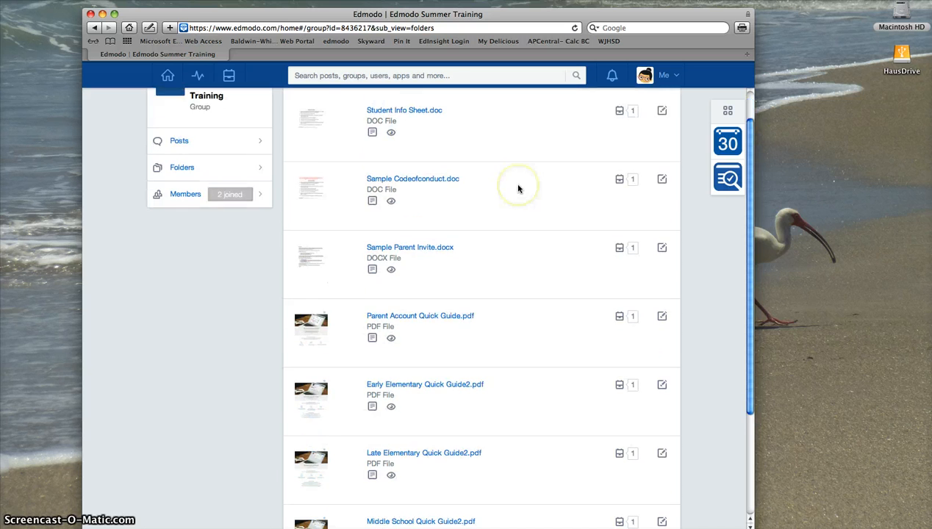
scroll(518, 189, up, 3)
scroll(518, 189, down, 5)
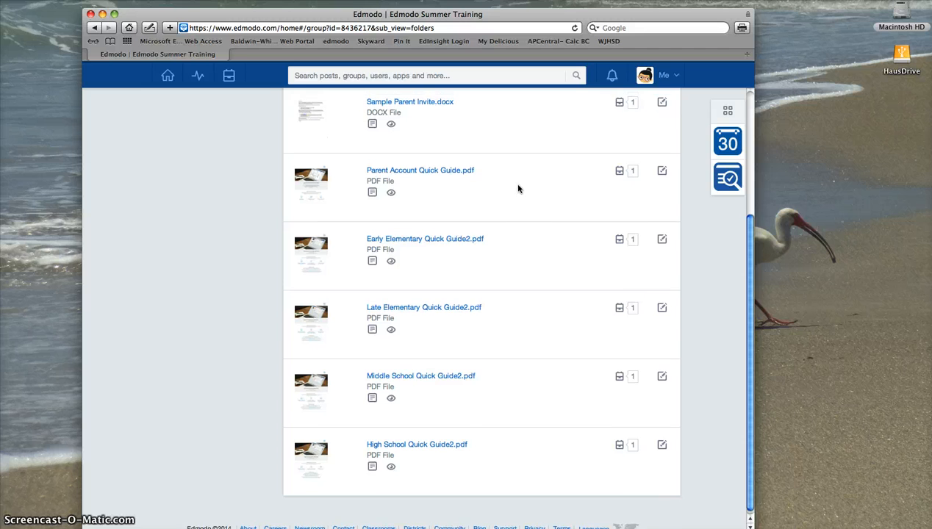
scroll(518, 188, up, 3)
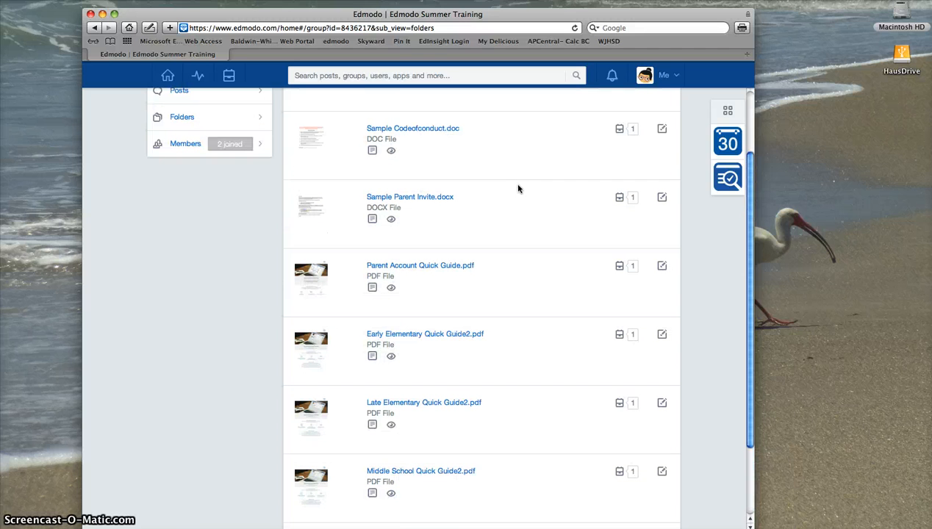
click(555, 195)
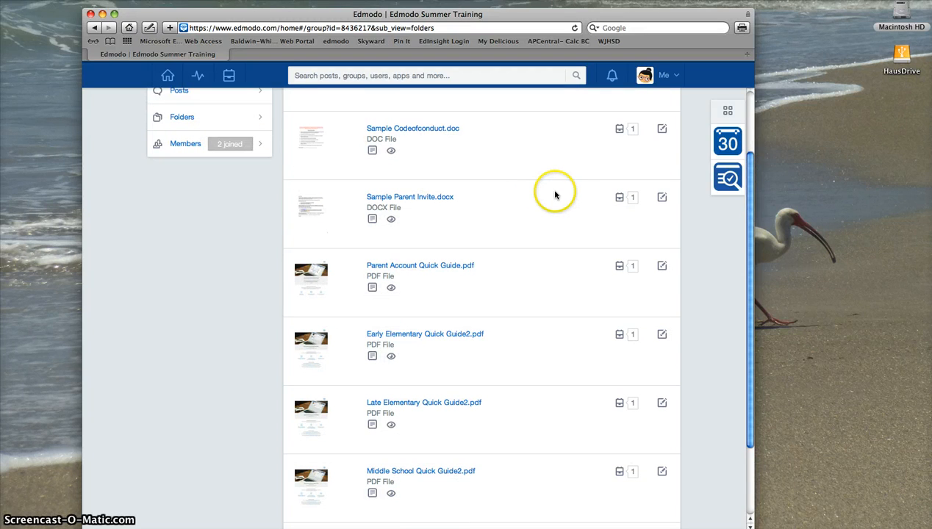
scroll(556, 194, up, 3)
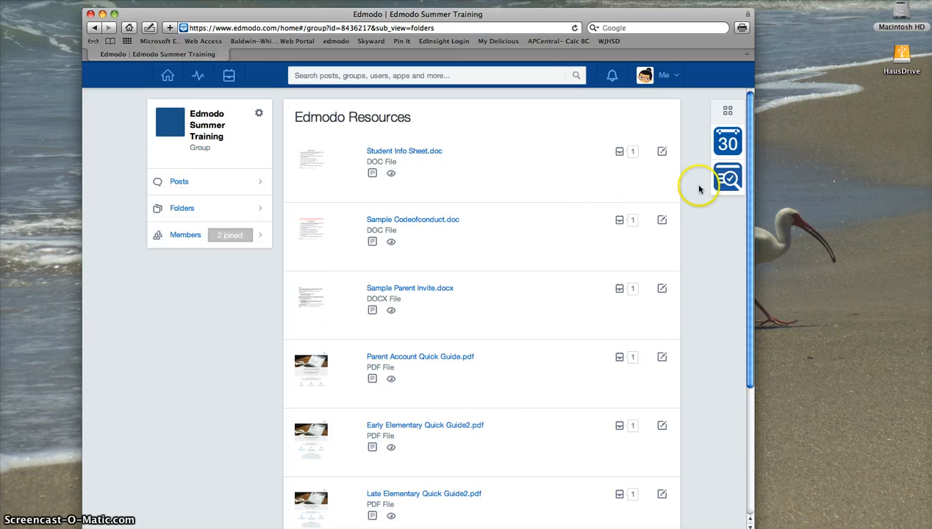
View the Planner's July 2014 month showing Edmodo Training on the 7th, then close it
click(164, 76)
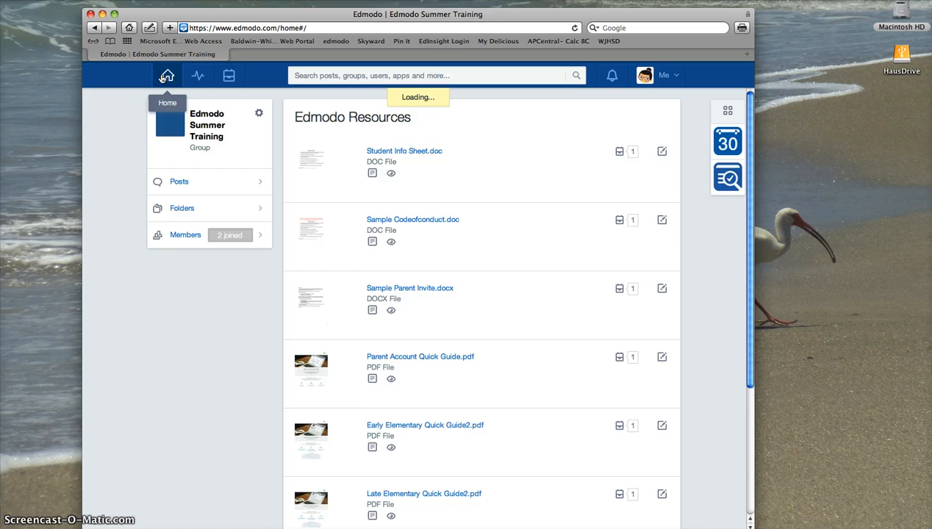
click(729, 154)
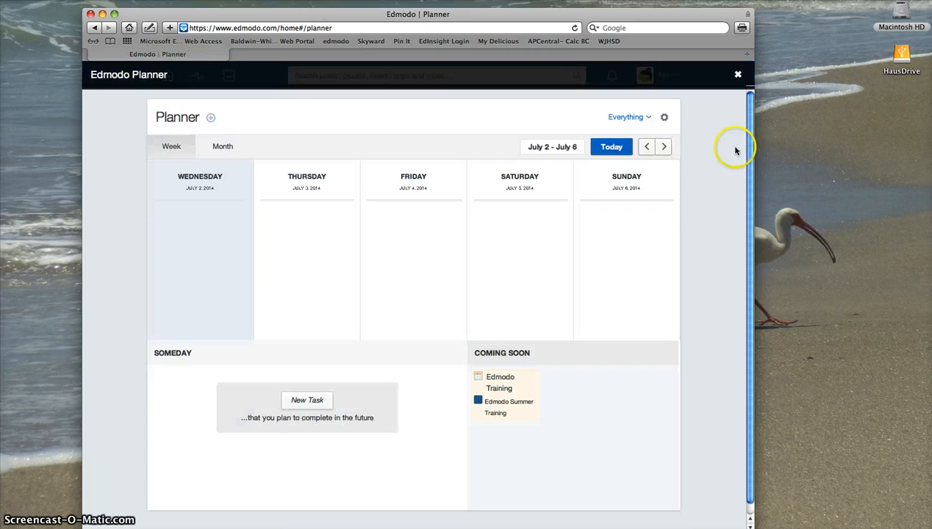
click(223, 147)
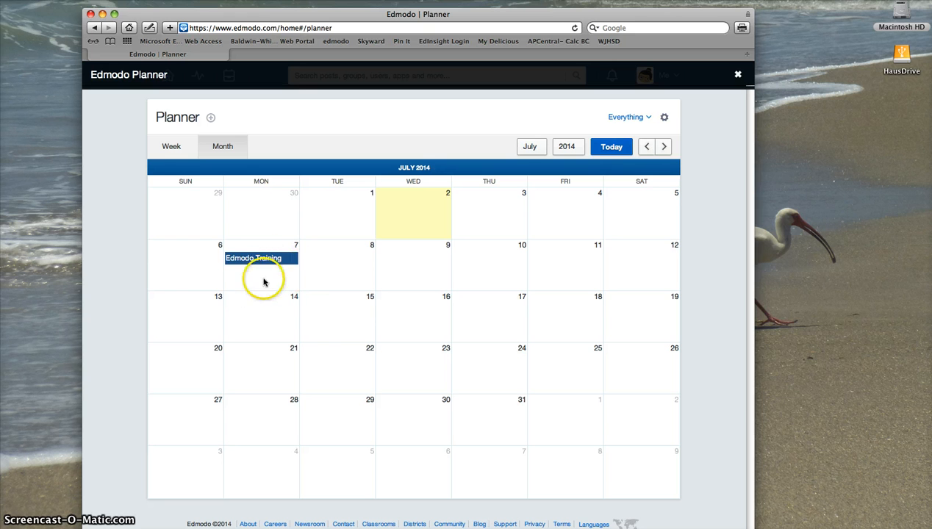
click(738, 75)
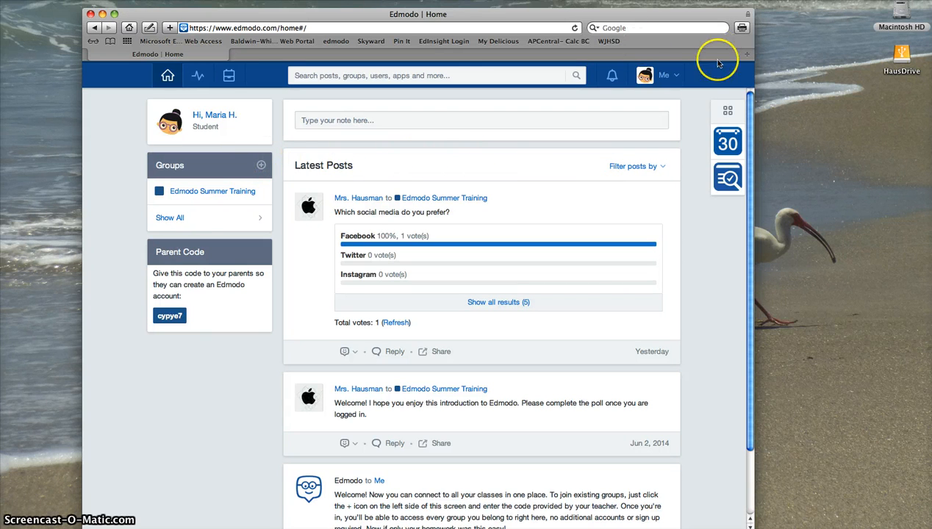
Sign out of the student account and start a teacher sign-up
click(678, 79)
click(628, 173)
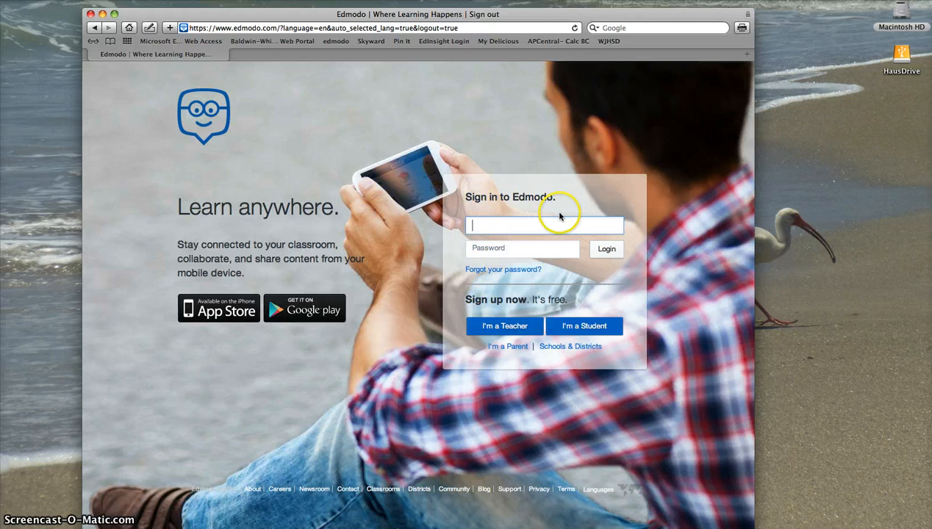
click(505, 327)
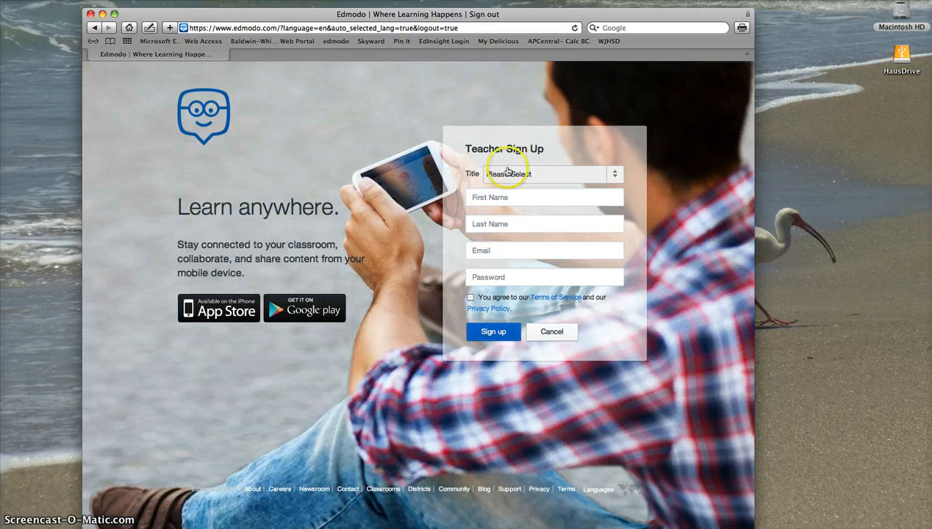
Set the title to Mrs. after trying Mr., agree to the terms, then cancel the sign-up
click(507, 174)
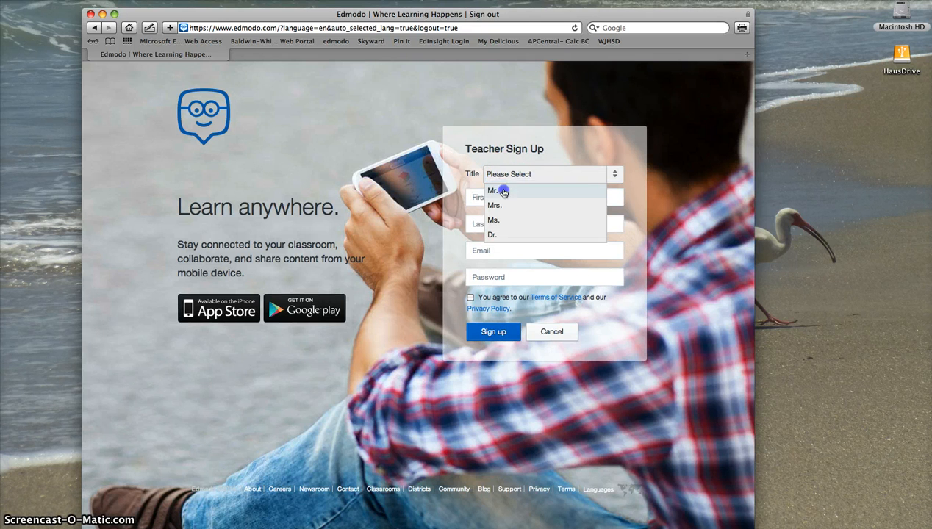
click(495, 189)
click(491, 197)
click(510, 174)
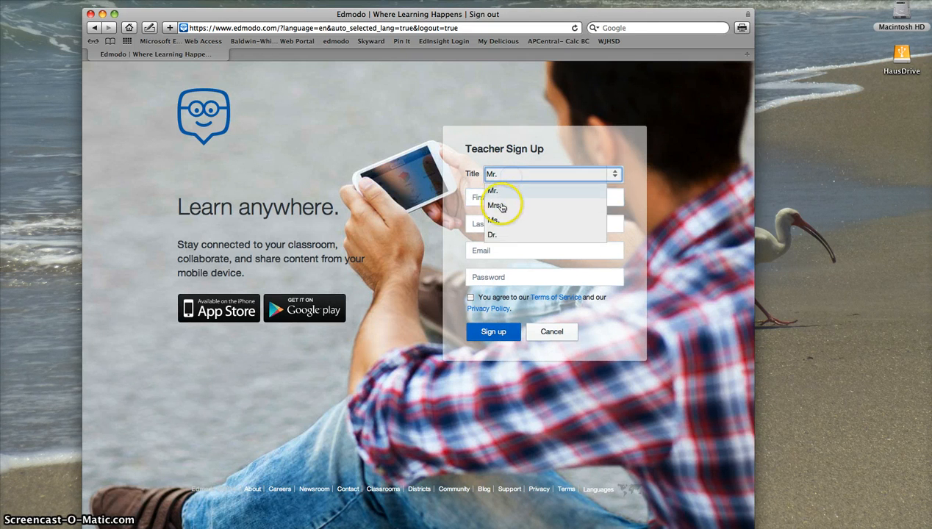
click(513, 198)
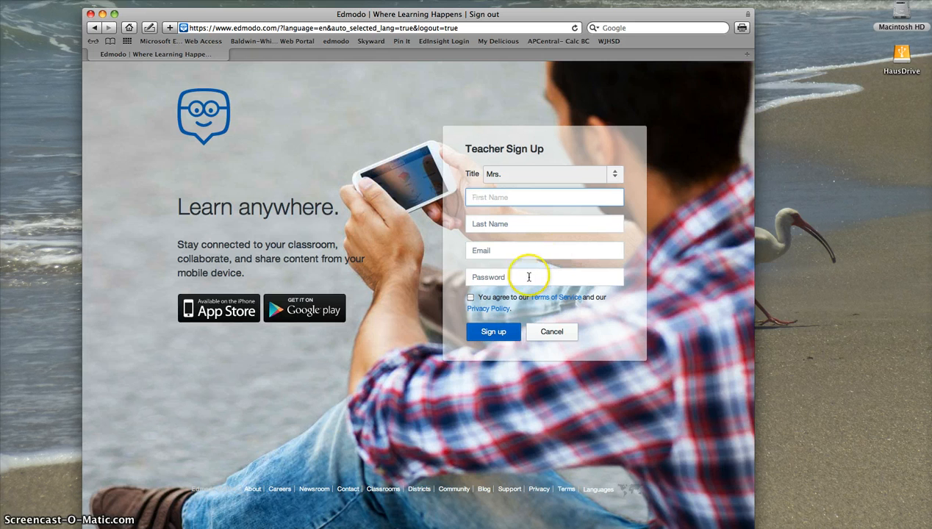
click(470, 297)
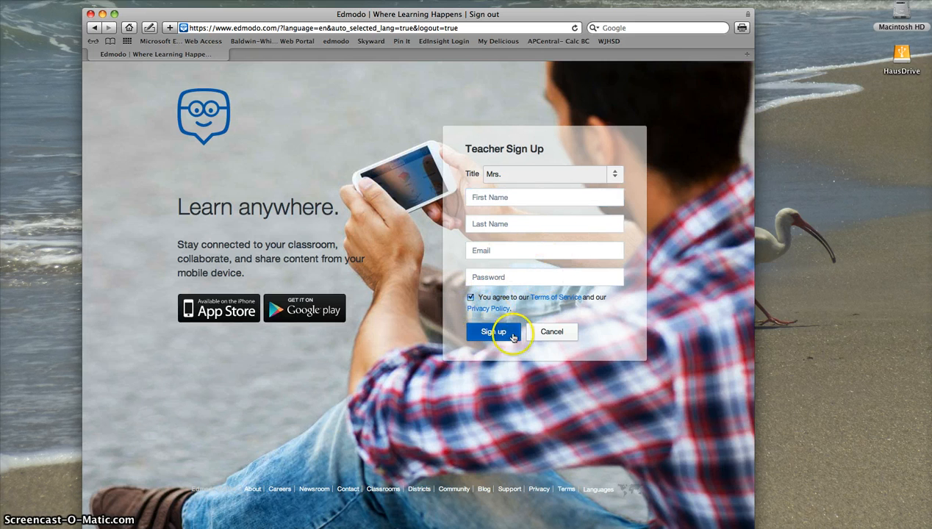
click(553, 332)
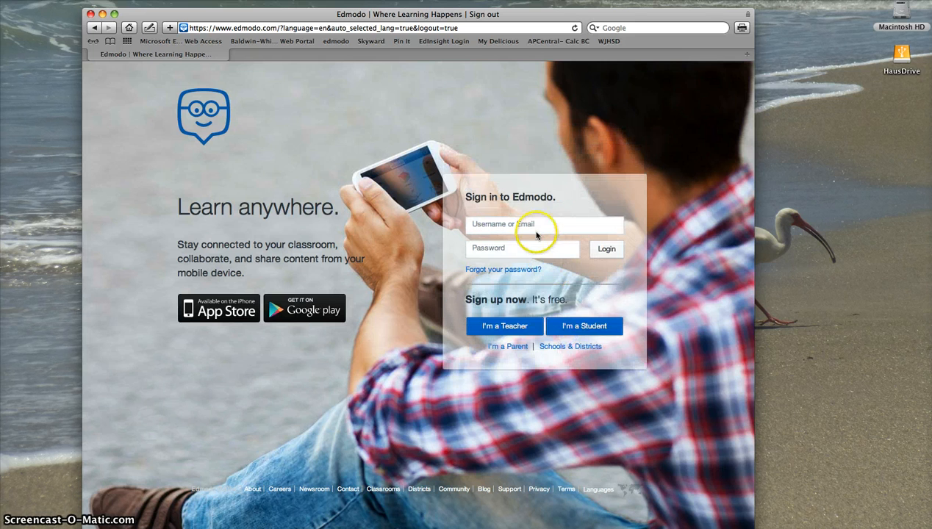
Log in with the teacher account's username and password
click(544, 225)
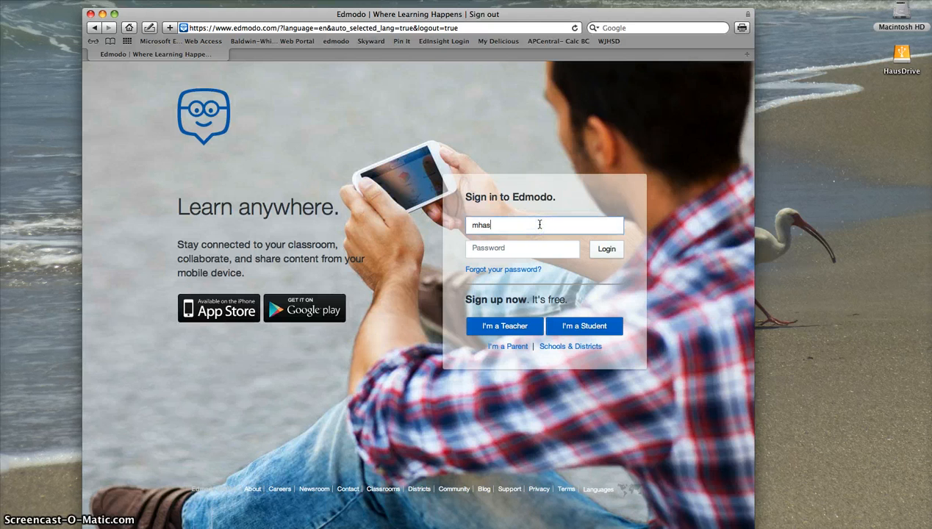
key(Tab)
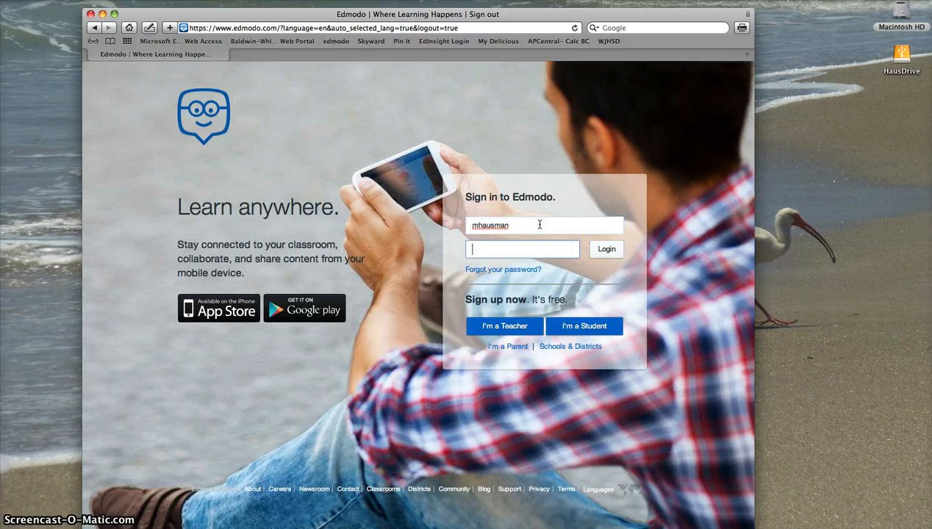
text(•••••••)
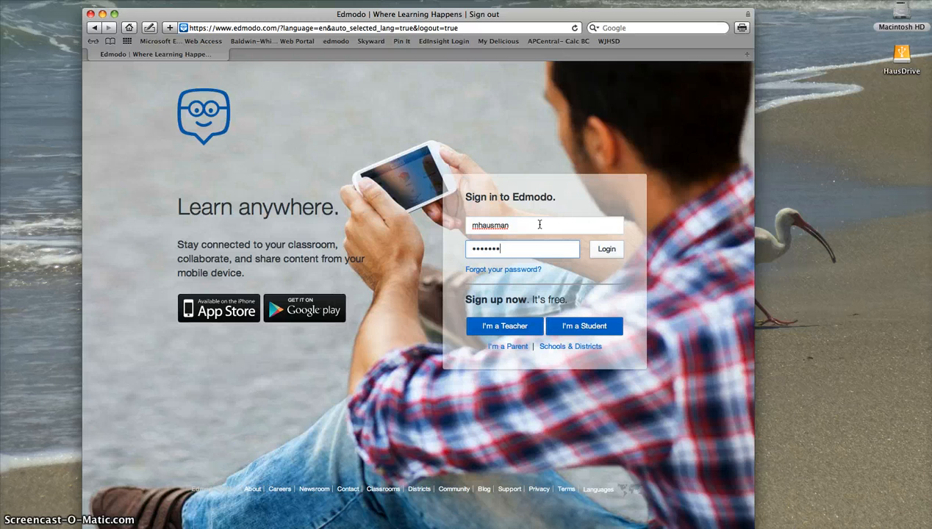
key(Return)
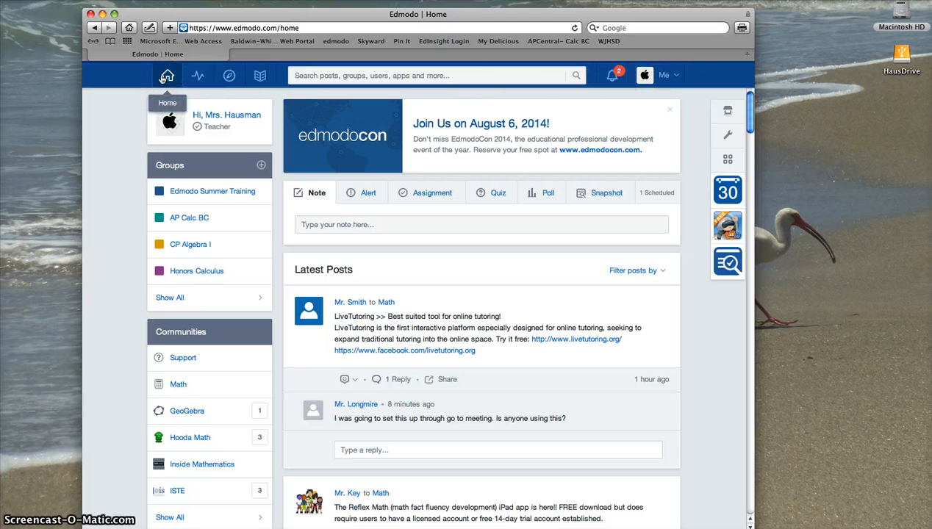
In the Library, select then deselect High School Quick Guide2.pdf and Scratch Student Taskcards
click(260, 78)
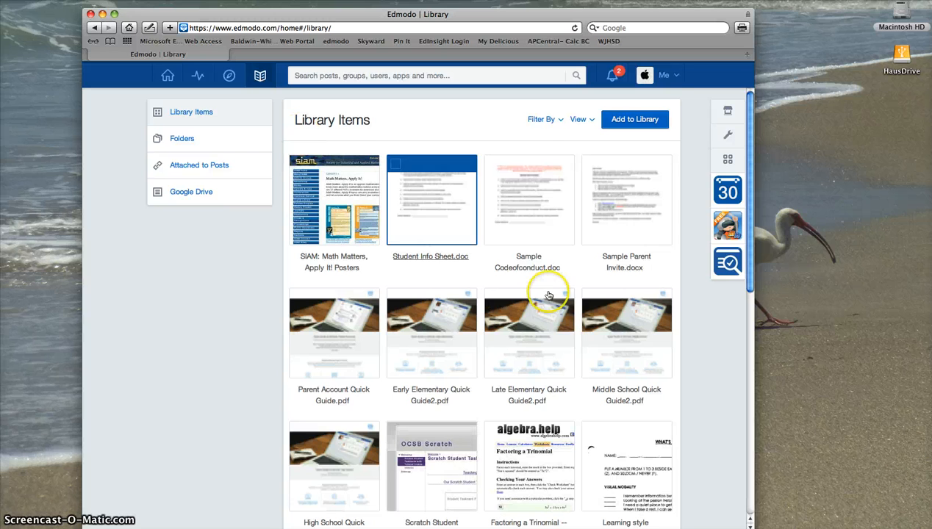
scroll(546, 290, down, 3)
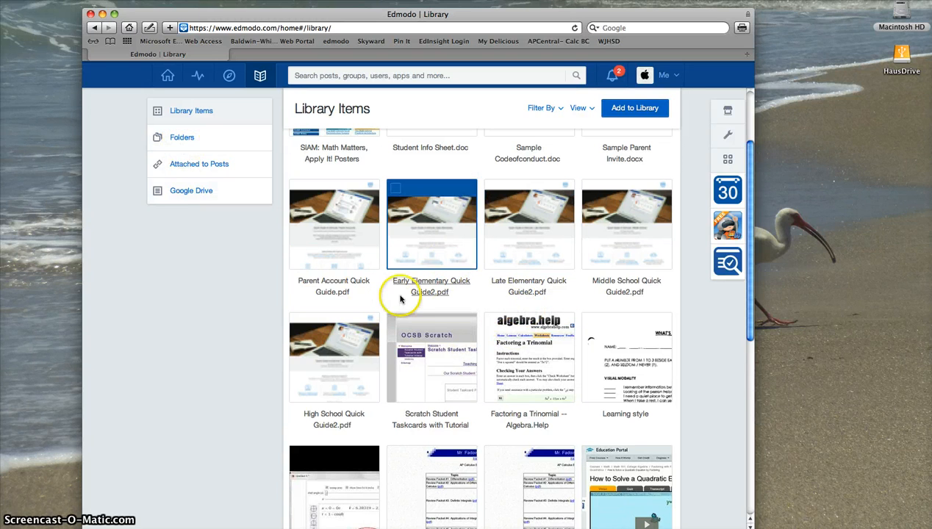
click(298, 321)
click(397, 324)
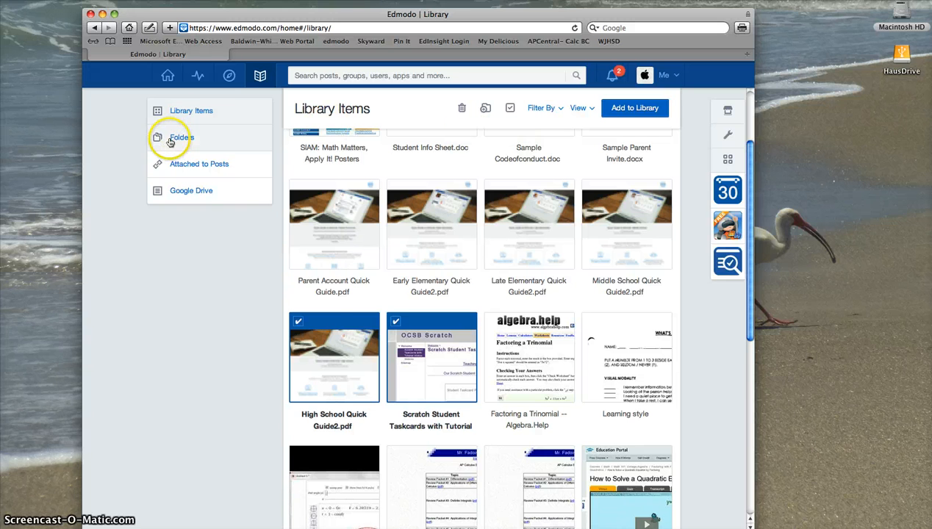
click(396, 321)
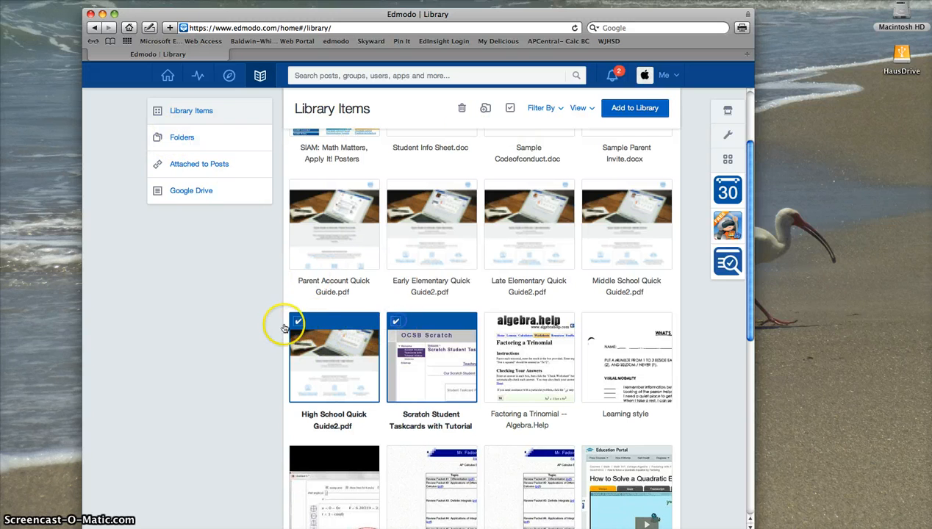
click(363, 318)
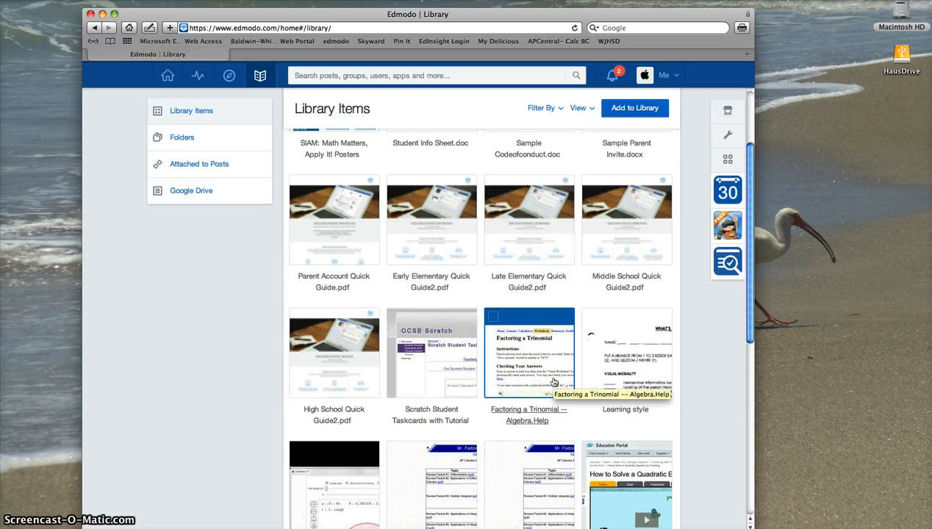
Select and then deselect the video item about solving quadratics
scroll(555, 382, down, 5)
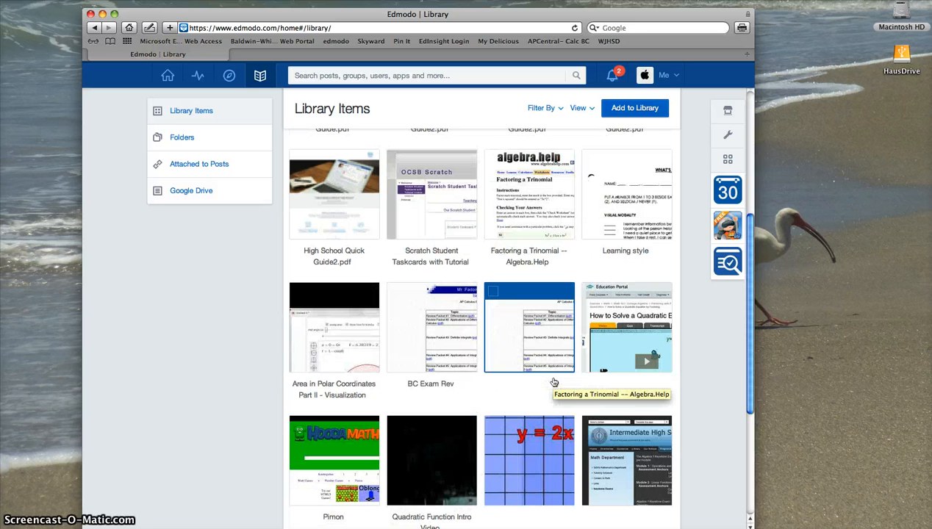
click(591, 294)
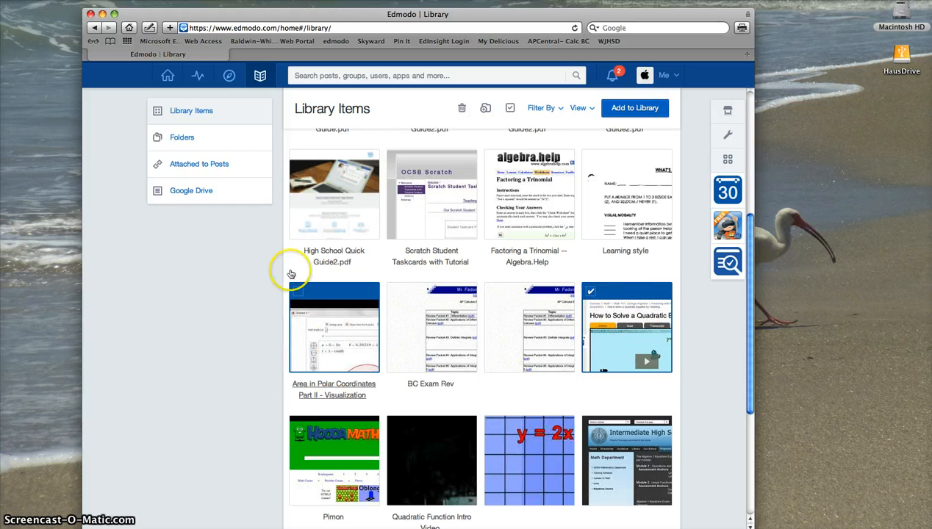
click(591, 291)
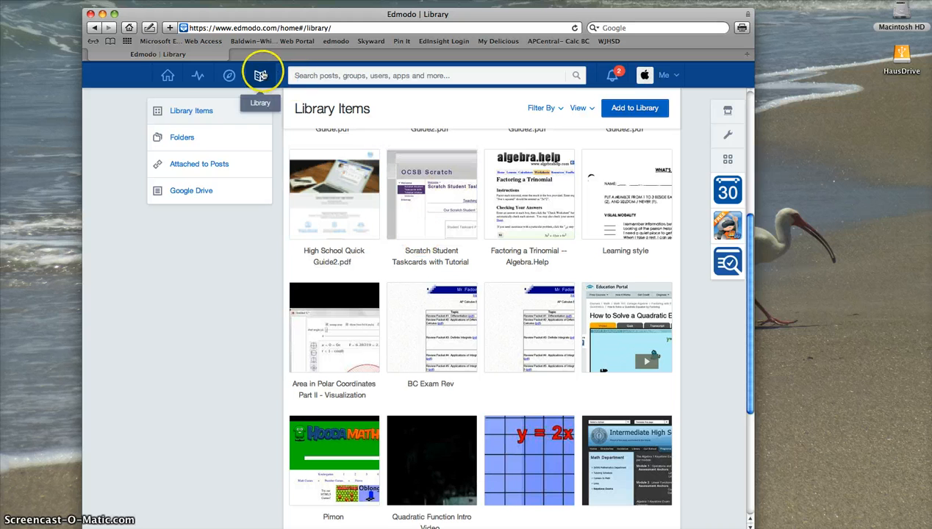
Go from Home to the CP Algebra I group and scroll through its Group Posts
click(168, 76)
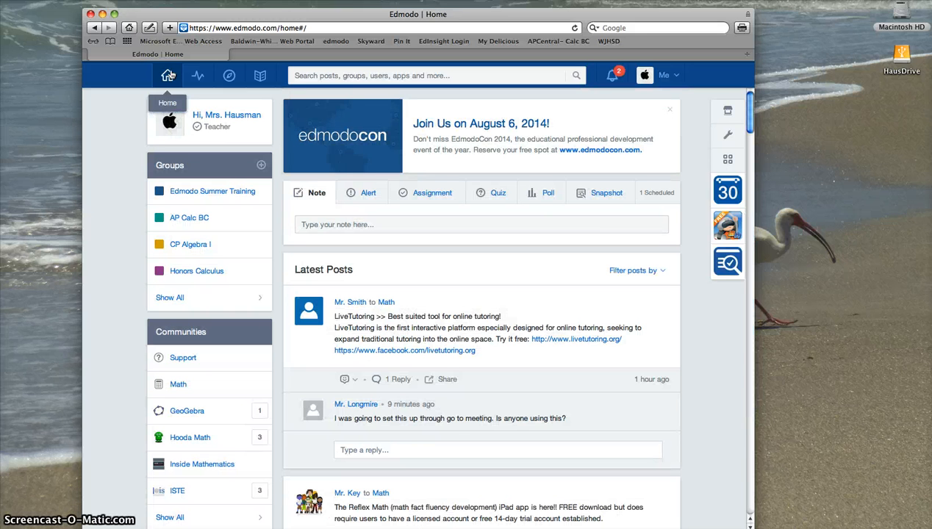
click(177, 247)
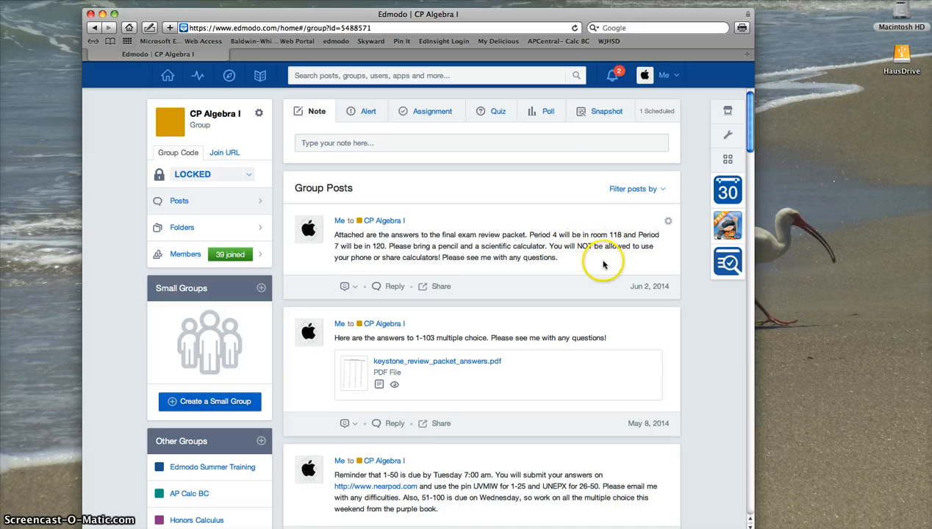
scroll(602, 263, down, 1)
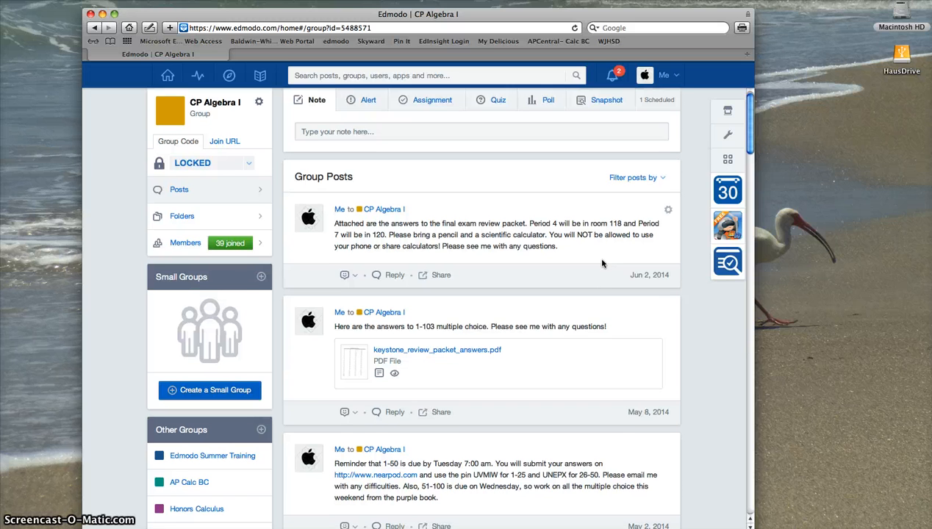
scroll(602, 263, down, 3)
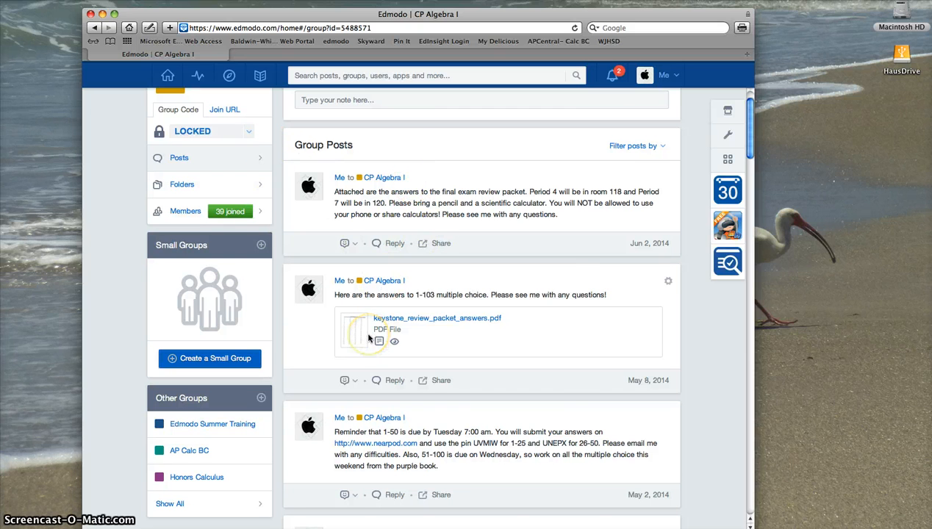
scroll(369, 338, down, 3)
scroll(369, 337, up, 5)
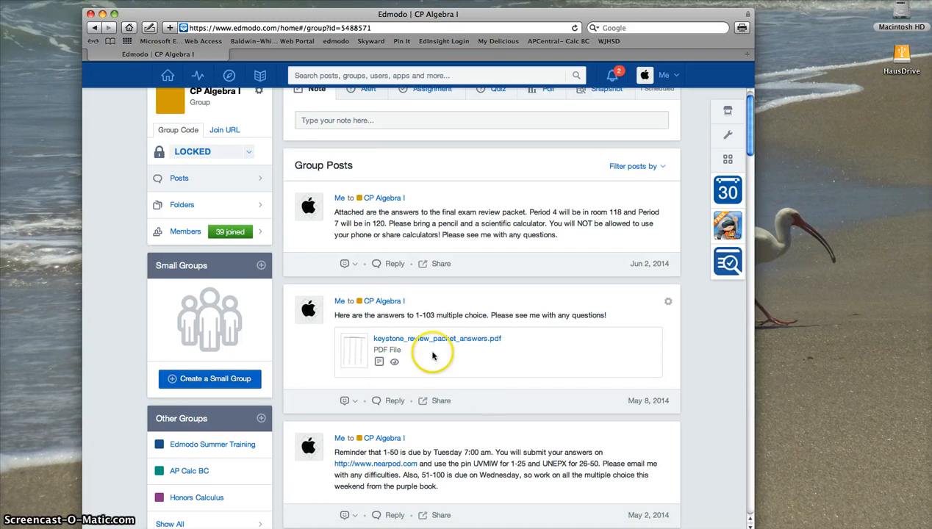
scroll(430, 362, down, 1)
scroll(437, 364, up, 2)
scroll(438, 364, down, 3)
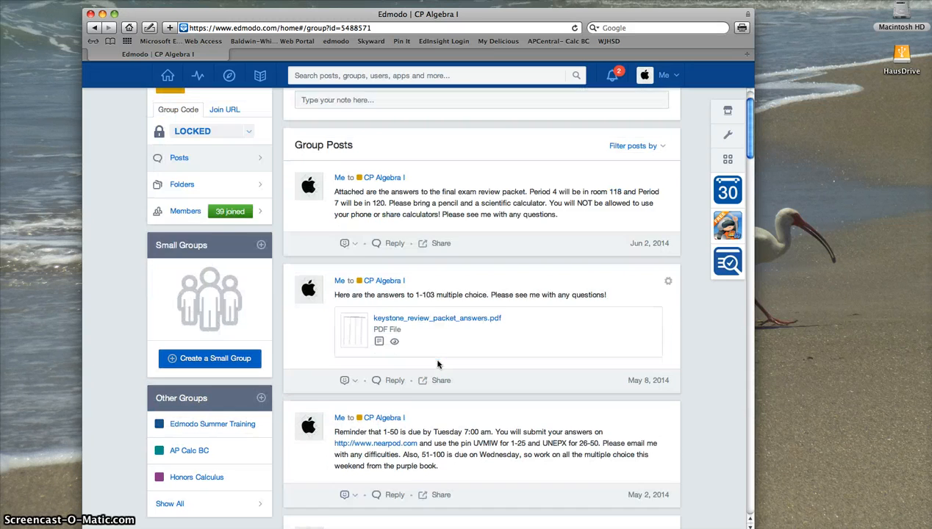
scroll(423, 438, down, 5)
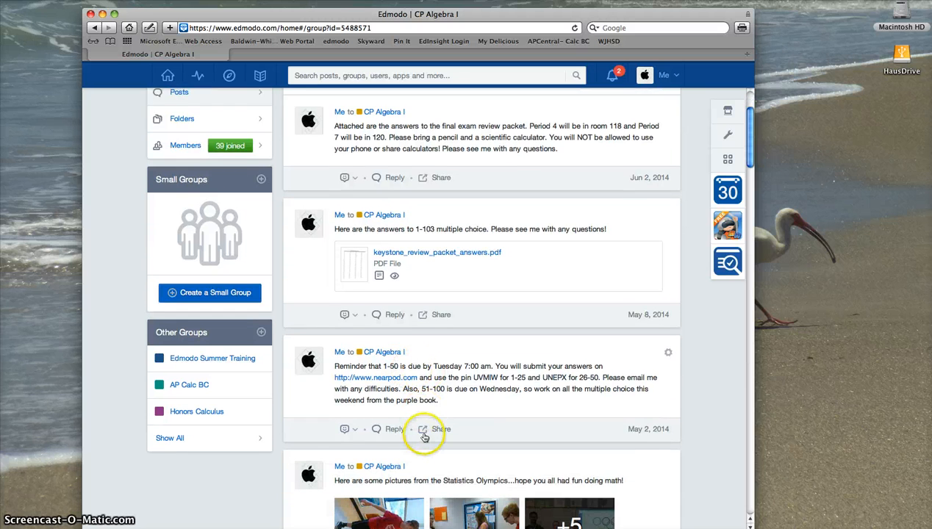
scroll(424, 437, down, 8)
scroll(425, 437, down, 5)
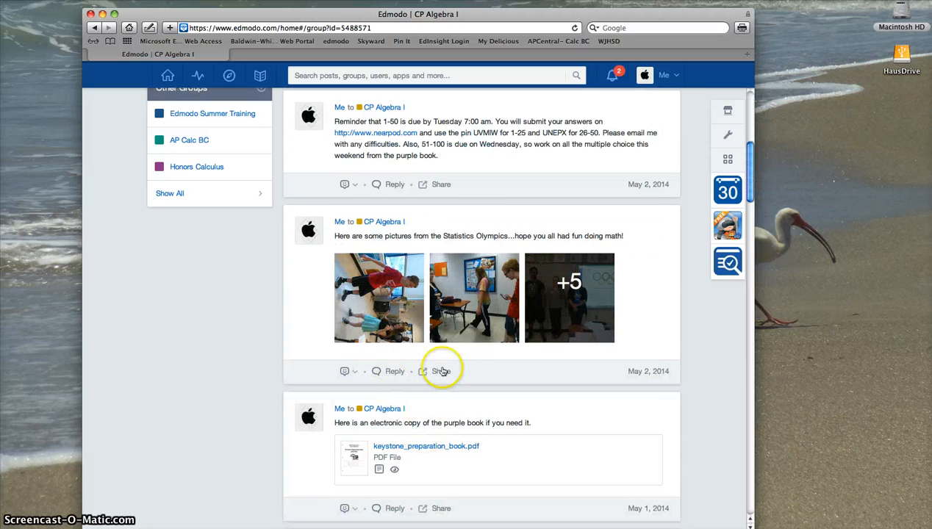
scroll(438, 369, down, 3)
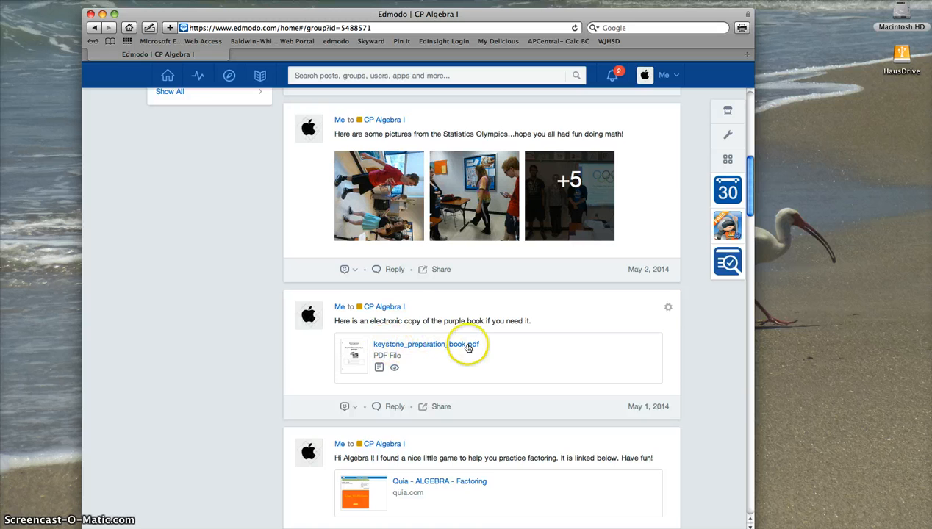
scroll(468, 344, down, 2)
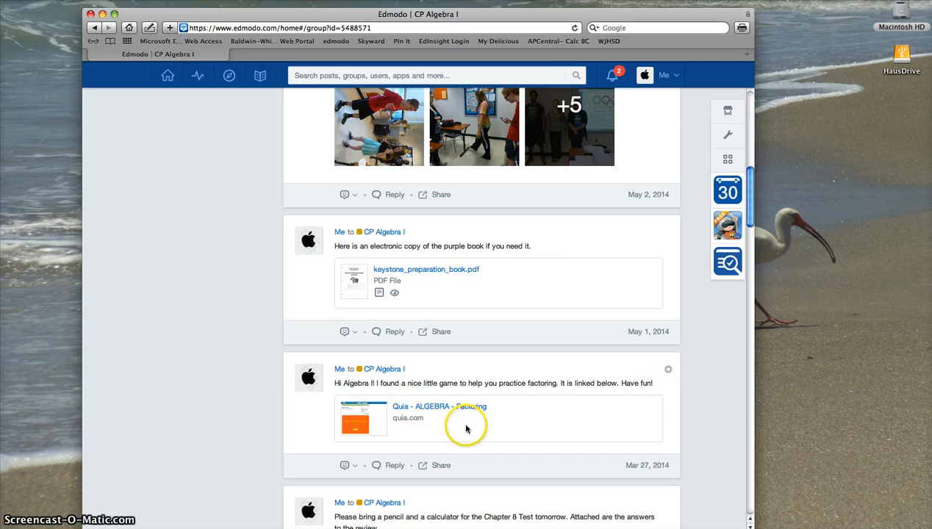
scroll(466, 427, down, 4)
scroll(483, 412, down, 4)
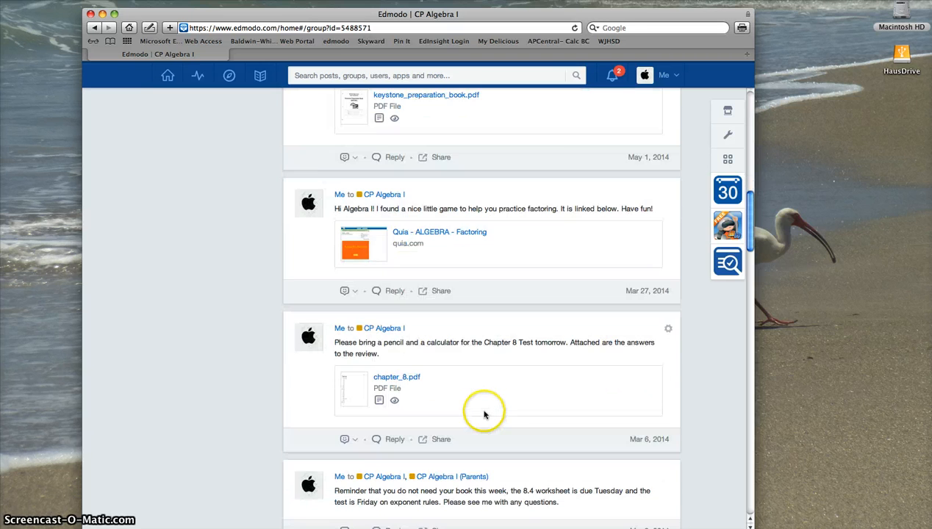
scroll(481, 415, down, 2)
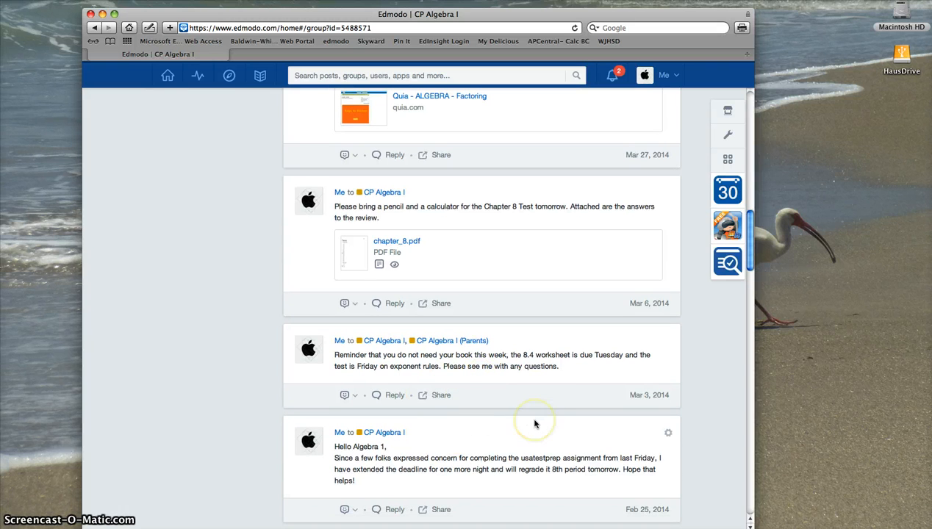
scroll(534, 423, up, 8)
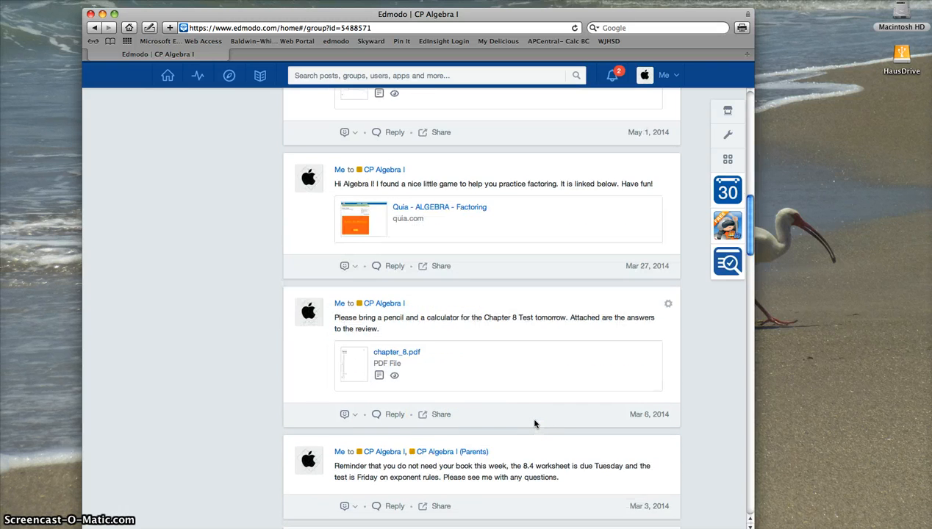
scroll(534, 424, up, 10)
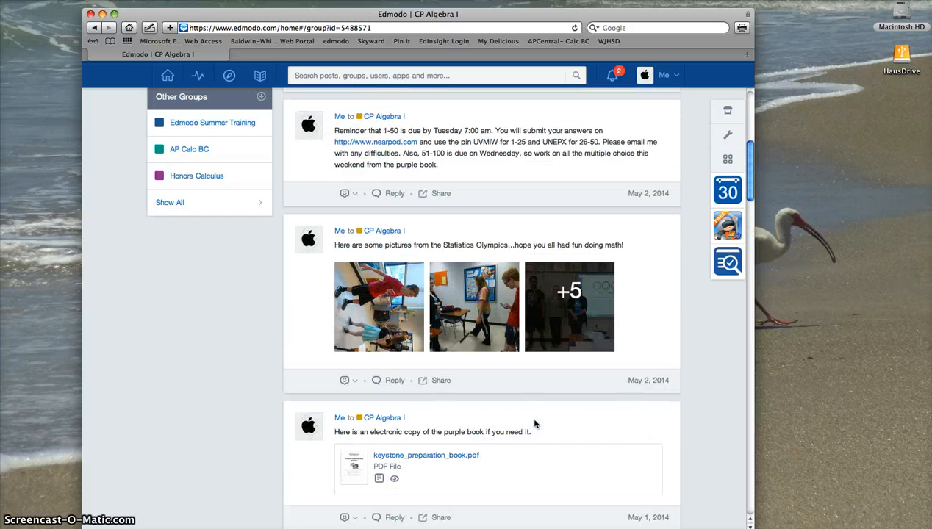
scroll(535, 423, up, 8)
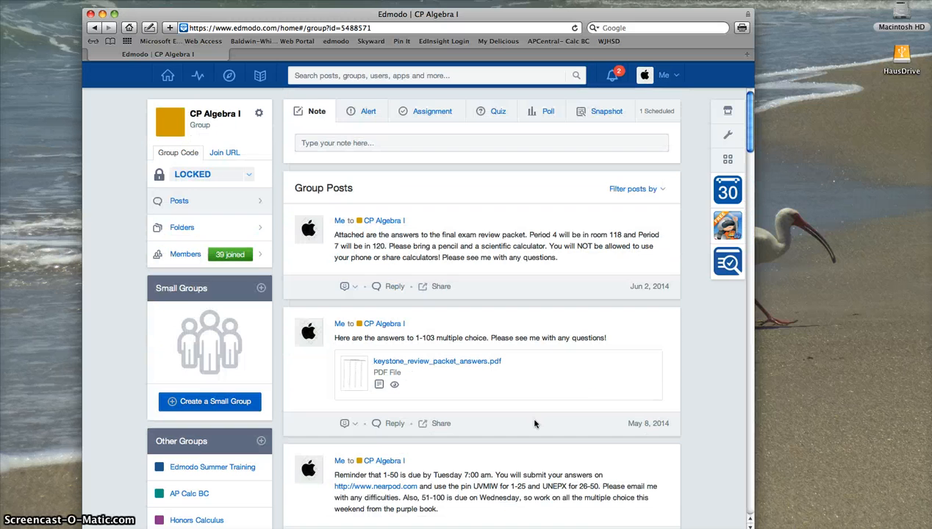
Open CP Algebra 1 Course Documents from the group's Folders, scroll its files, and check the group's size
click(182, 228)
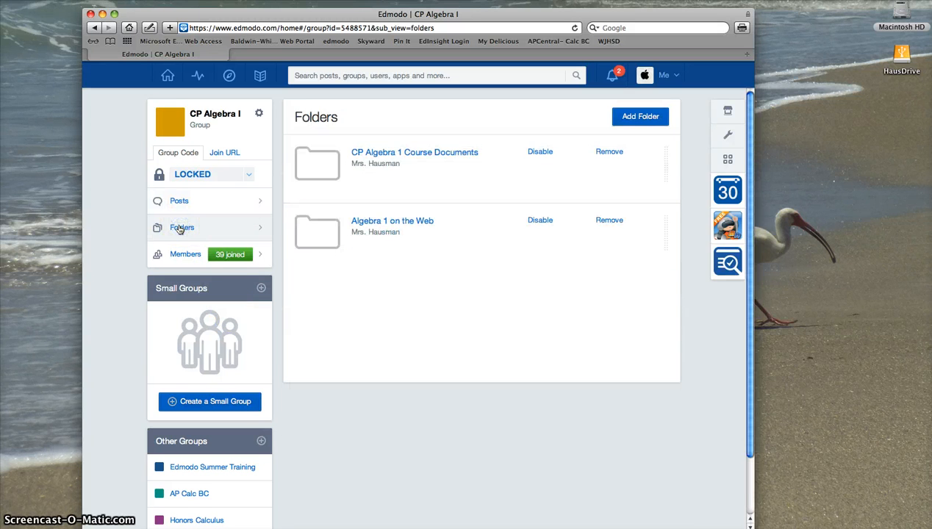
click(399, 153)
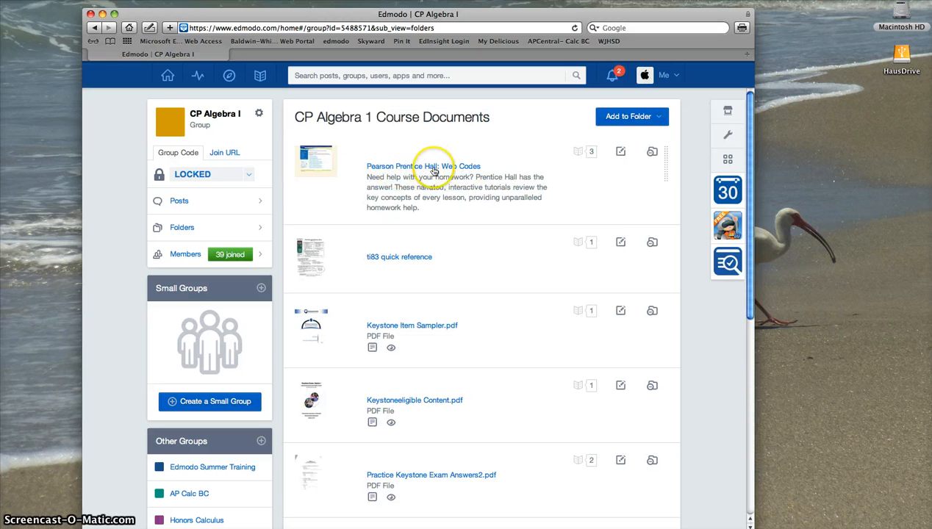
scroll(422, 314, down, 1)
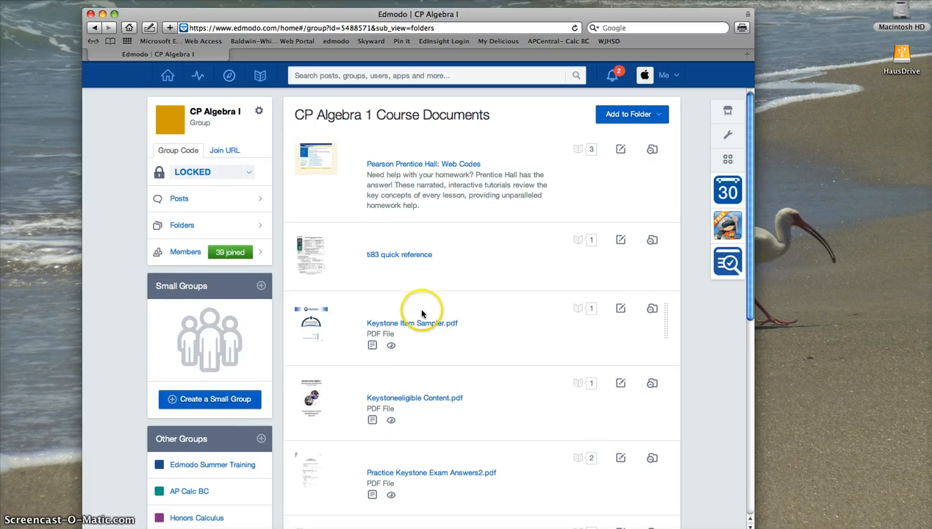
scroll(390, 386, down, 5)
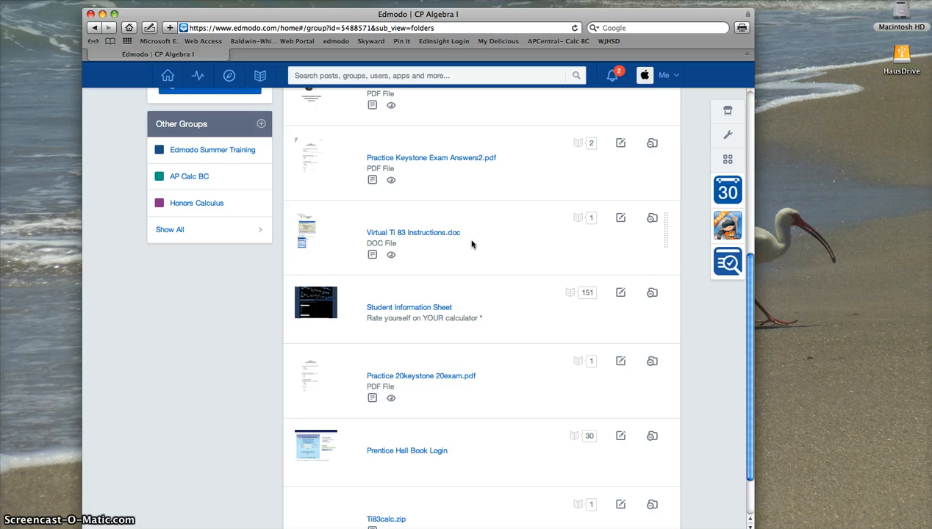
scroll(472, 244, up, 4)
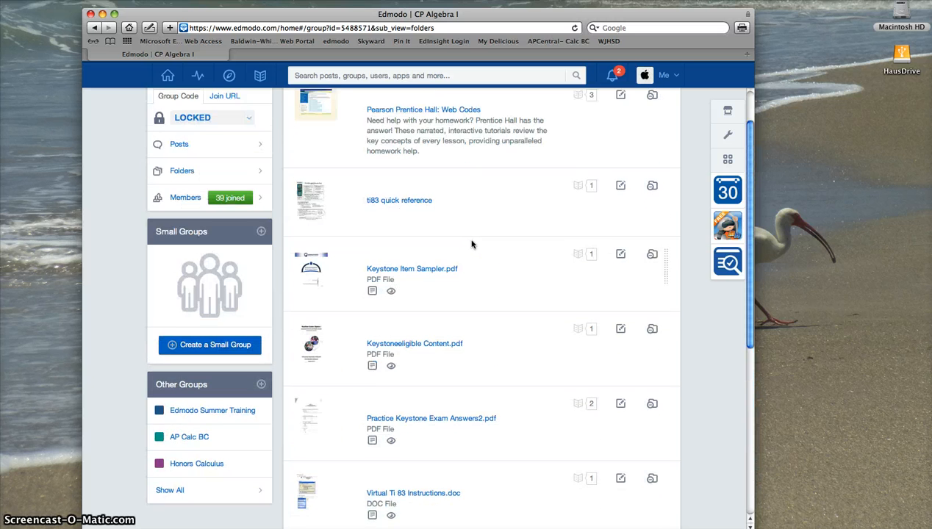
scroll(471, 243, up, 2)
click(234, 256)
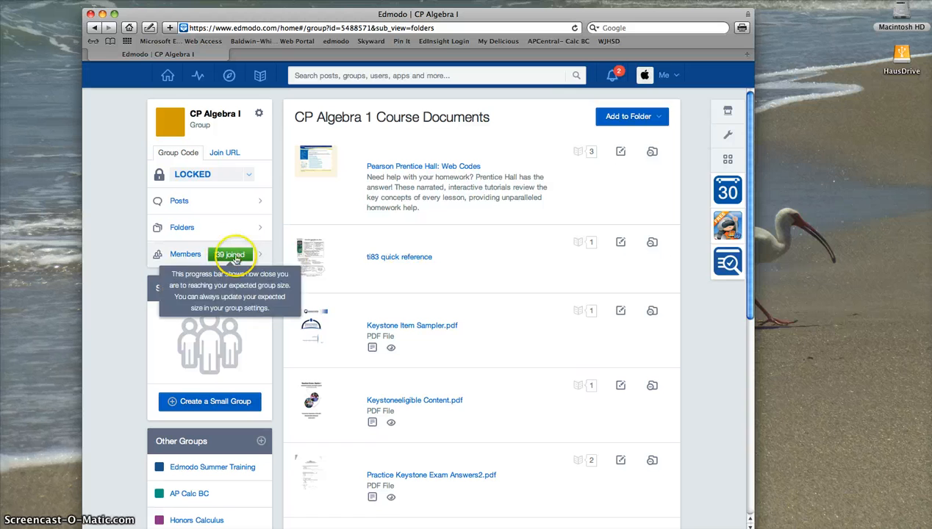
click(183, 232)
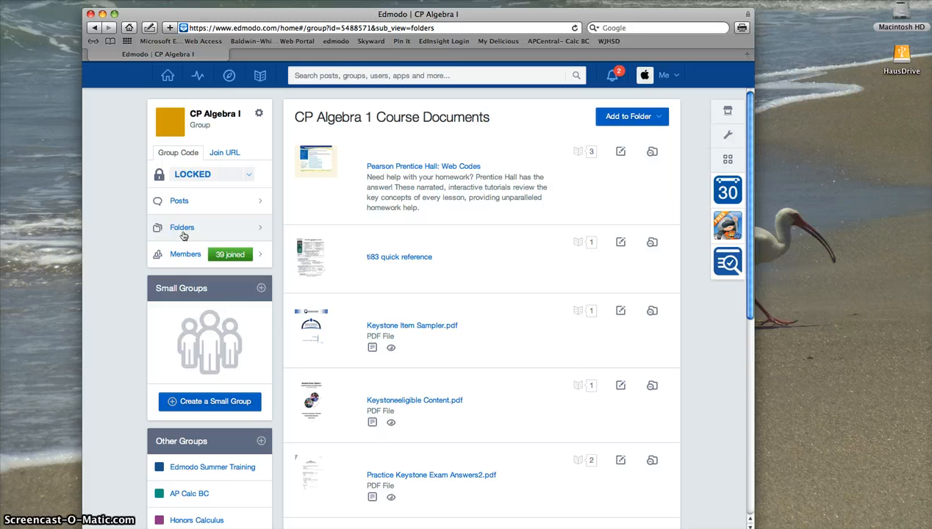
Show the Planner in month view and move Edmodo Training from July 7 to July 14
click(735, 192)
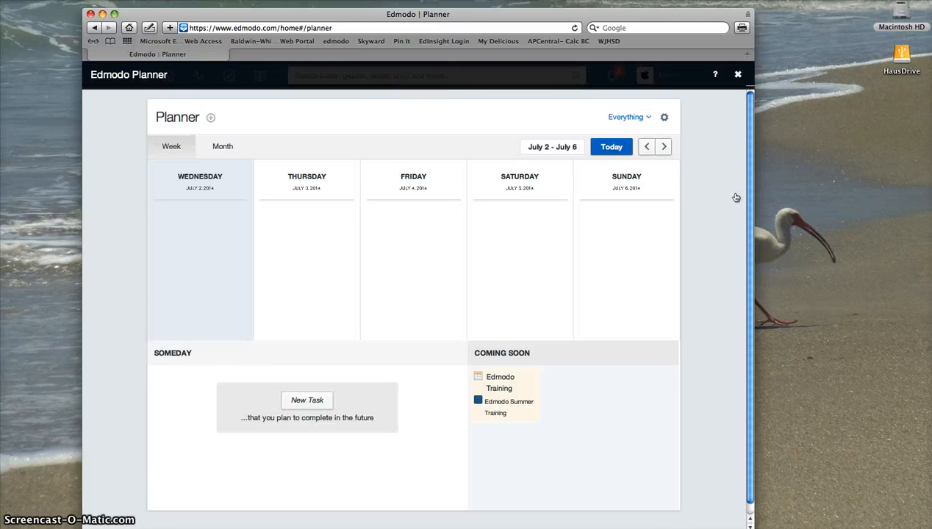
click(223, 147)
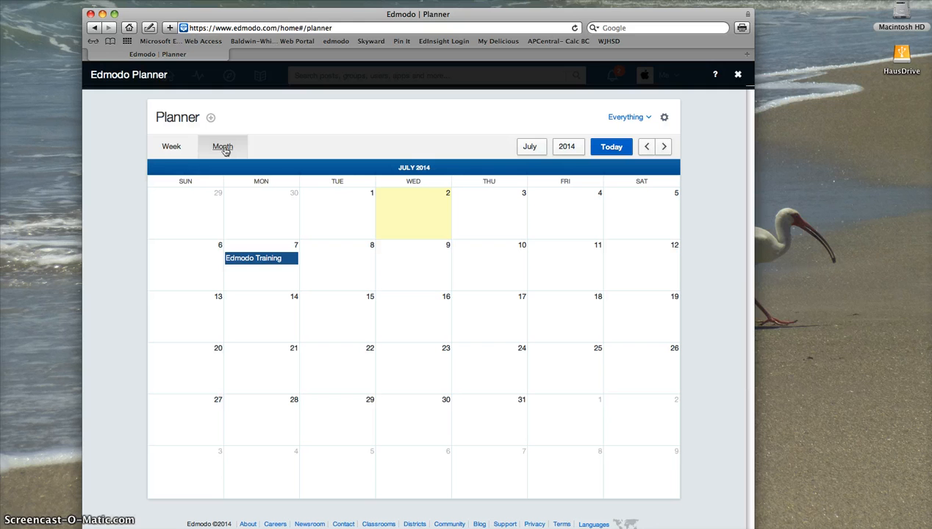
drag(244, 259, 246, 312)
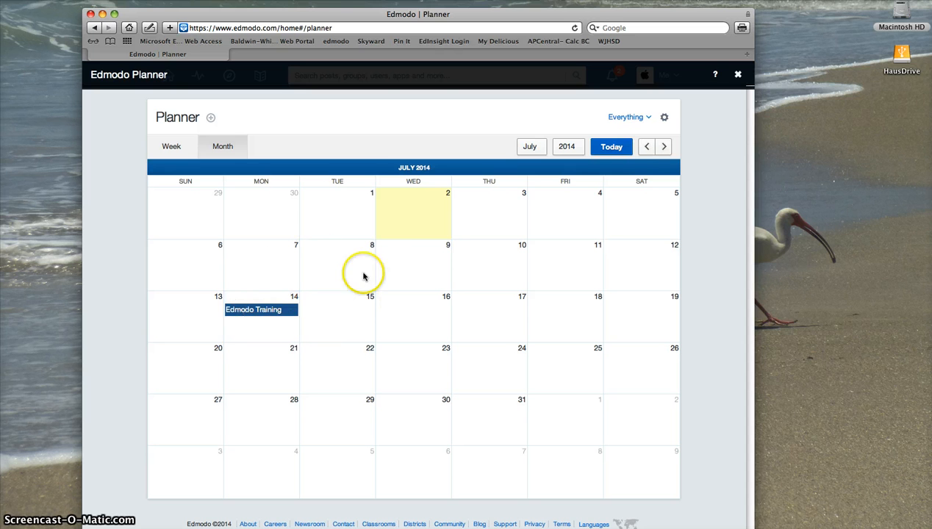
Step back to May 2014 and scroll through its class entries
click(646, 147)
click(646, 147)
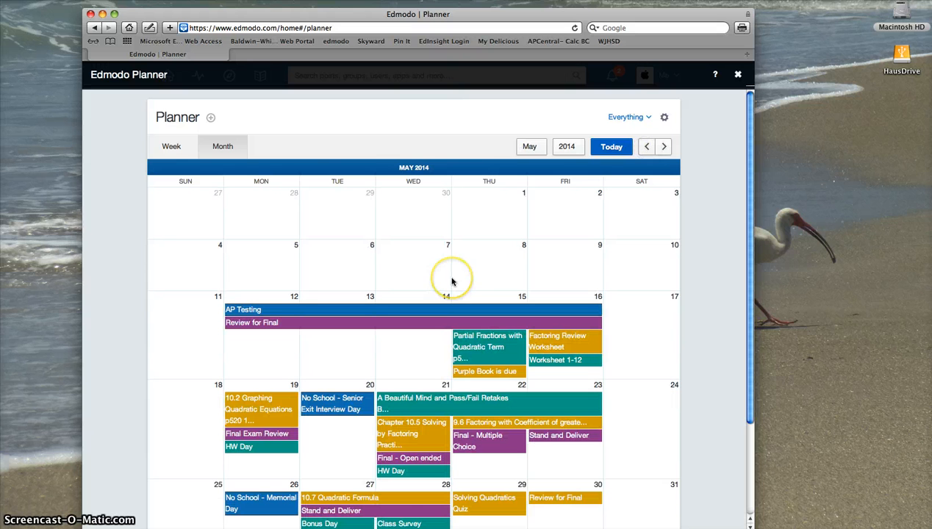
scroll(452, 281, down, 1)
click(447, 281)
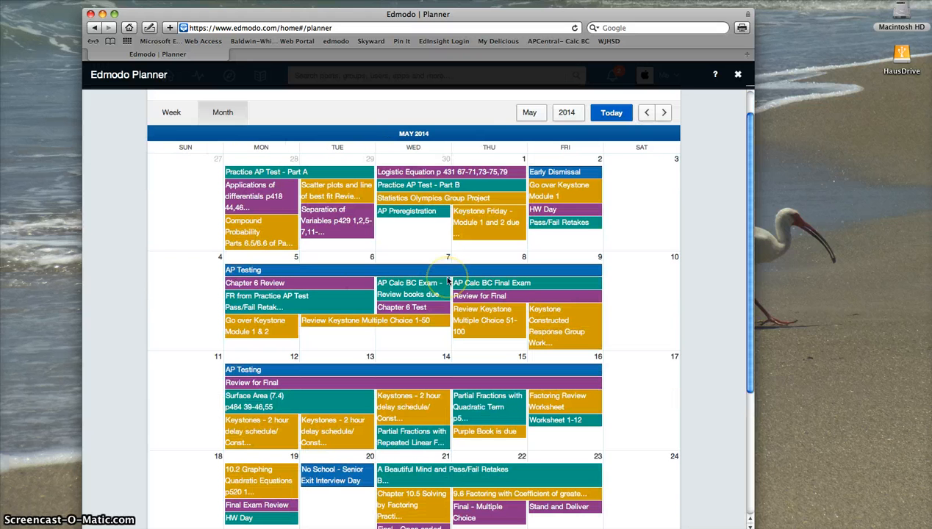
scroll(447, 281, down, 1)
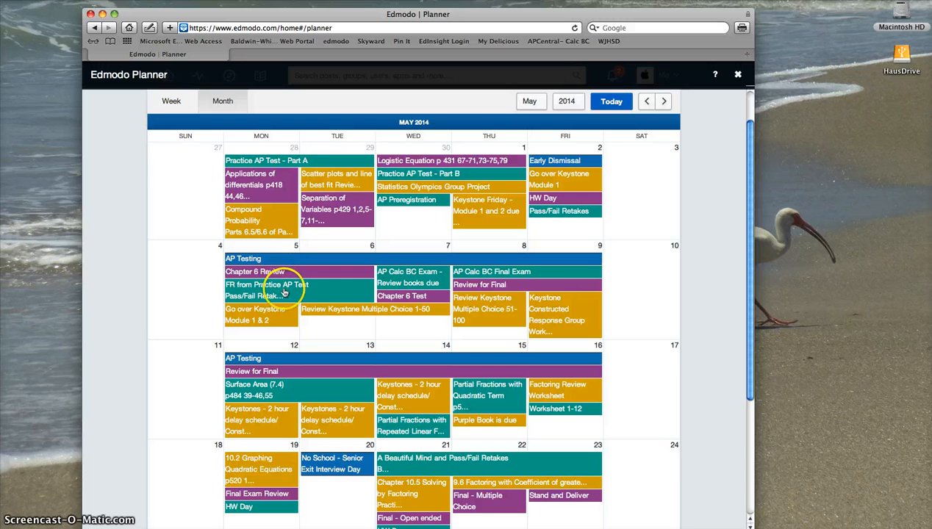
scroll(282, 294, down, 2)
scroll(282, 294, down, 1)
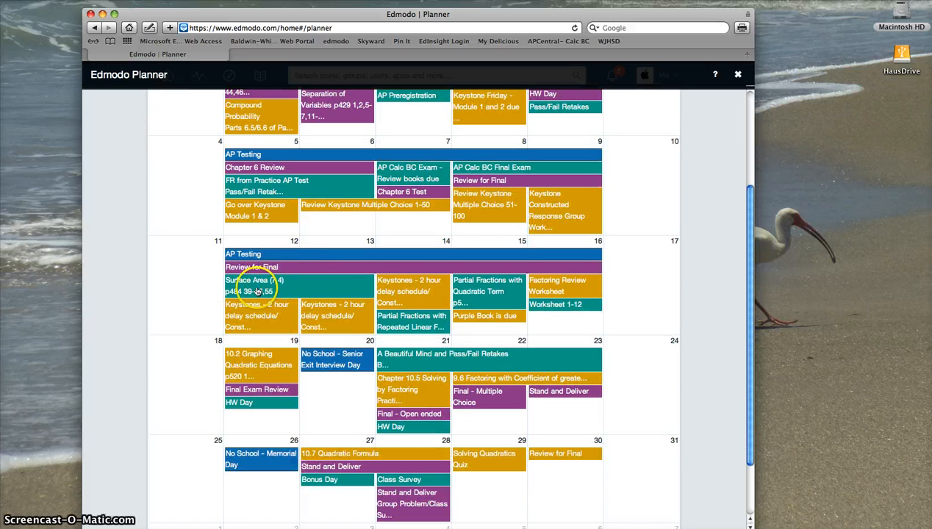
click(422, 326)
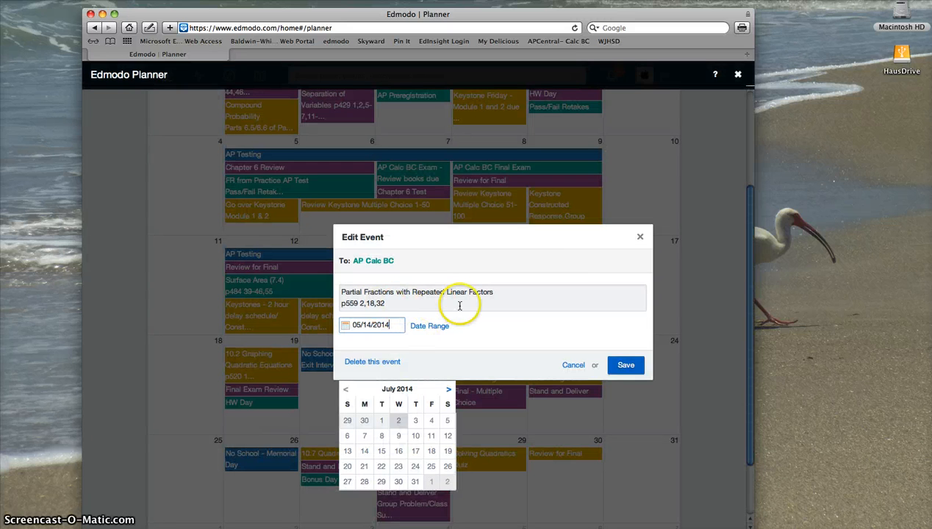
click(641, 238)
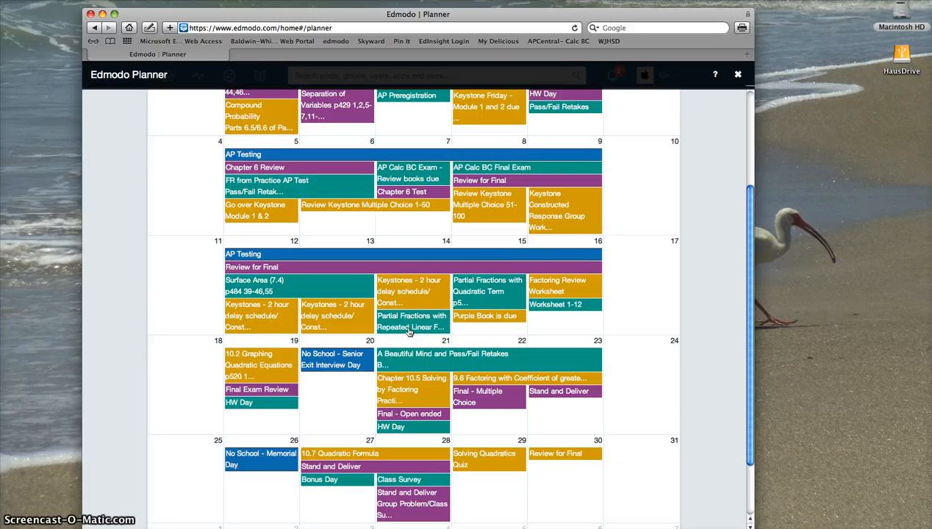
scroll(509, 284, down, 3)
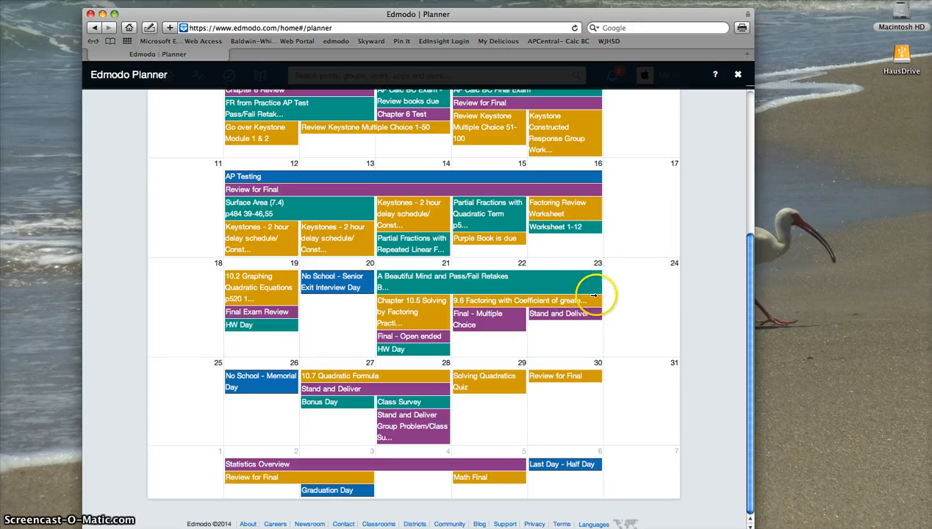
click(561, 346)
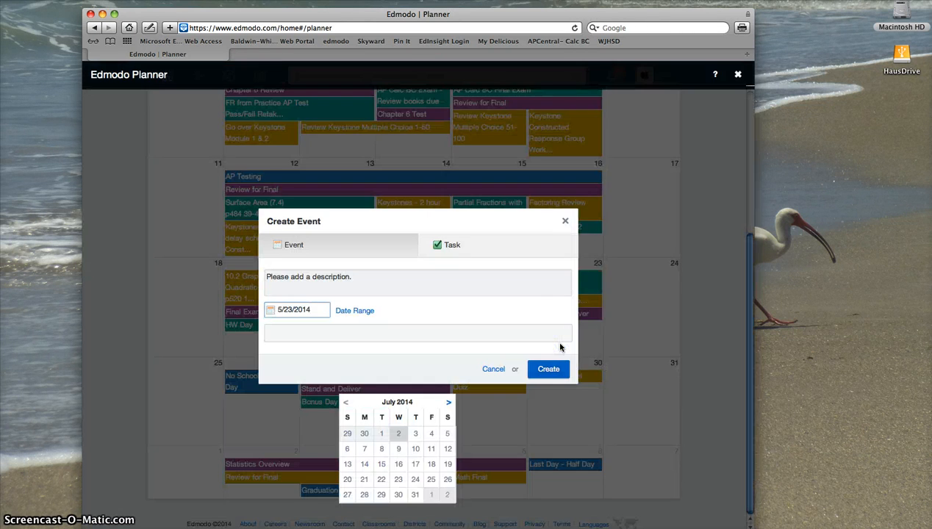
click(312, 278)
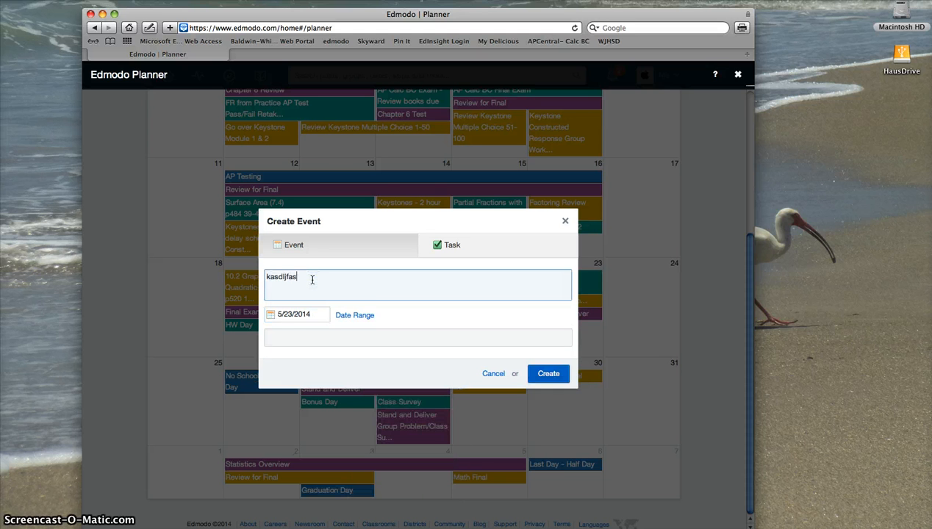
click(299, 339)
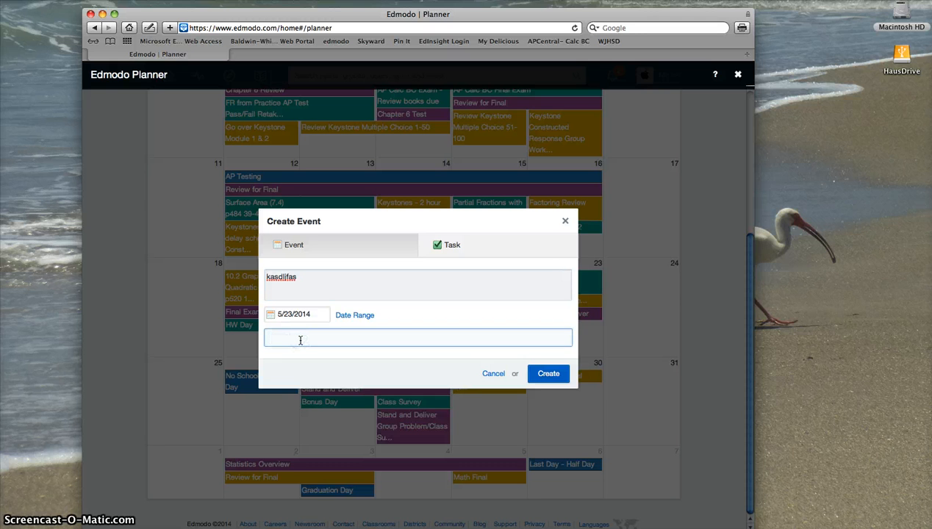
click(300, 339)
text(hon)
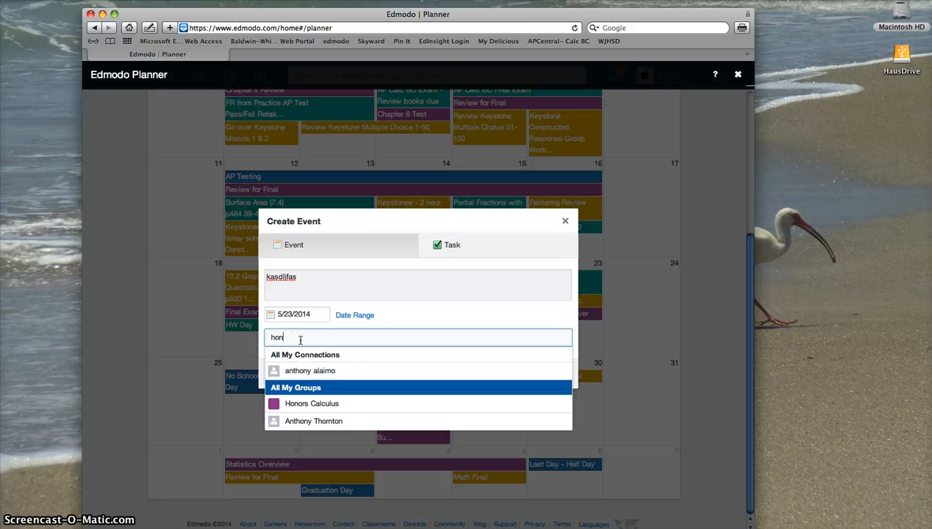
click(294, 404)
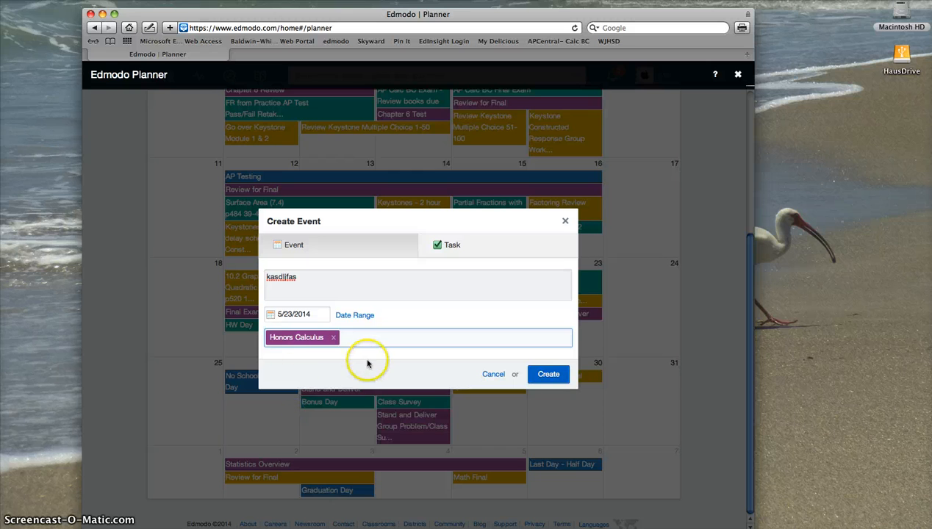
text(all)
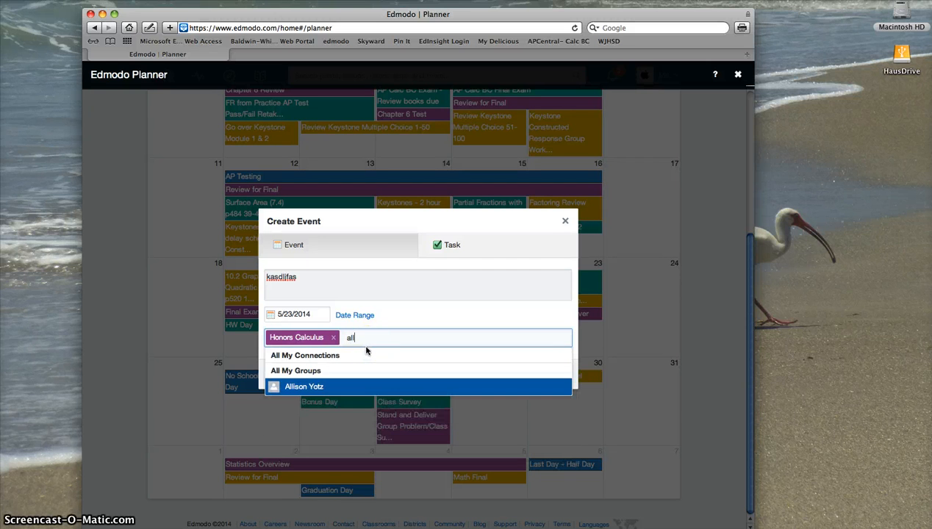
click(305, 371)
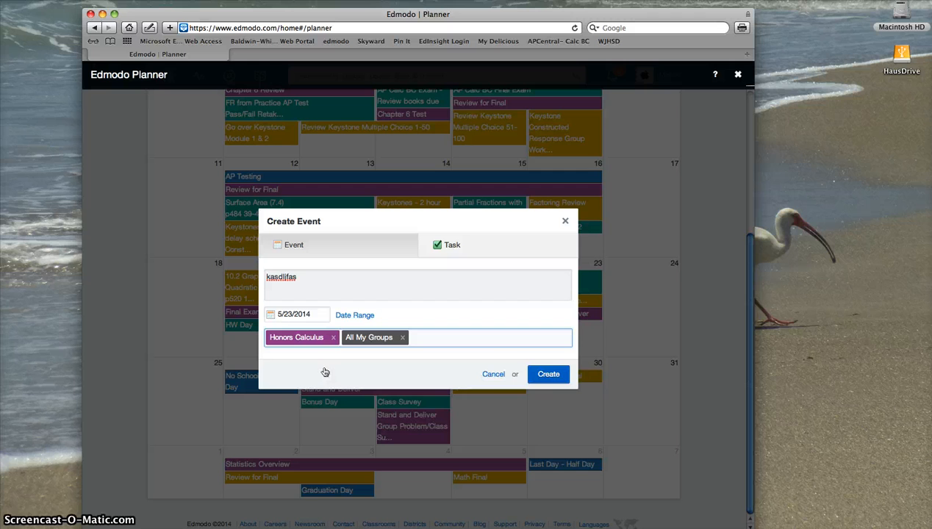
click(486, 375)
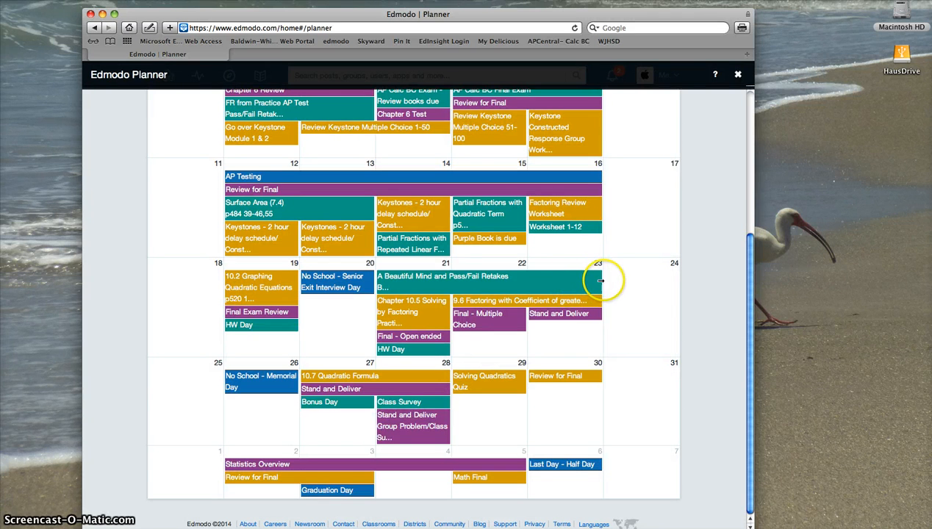
drag(599, 280, 513, 284)
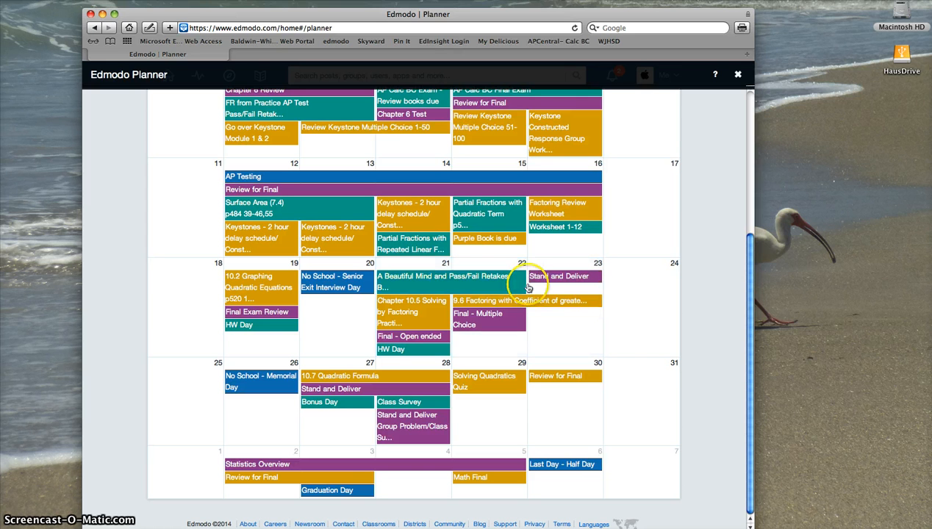
drag(522, 283, 563, 281)
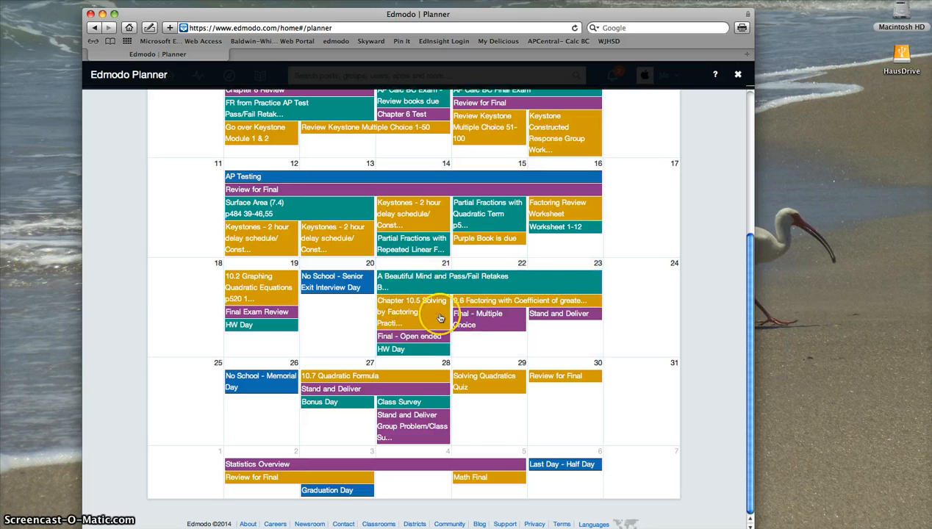